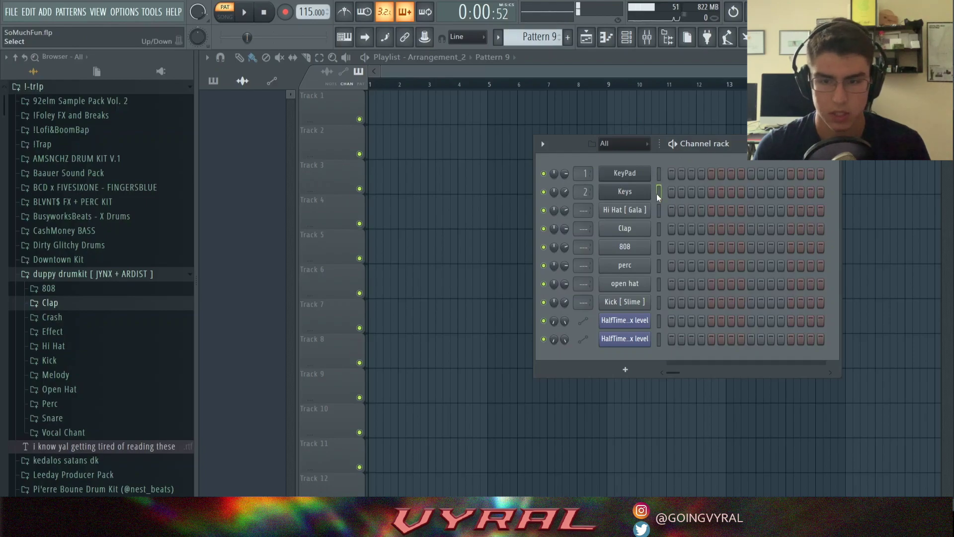
Open the KeyPad channel's piano roll and enter a chord of F5, G#5 and C6 at the start of bar 1
click(657, 193)
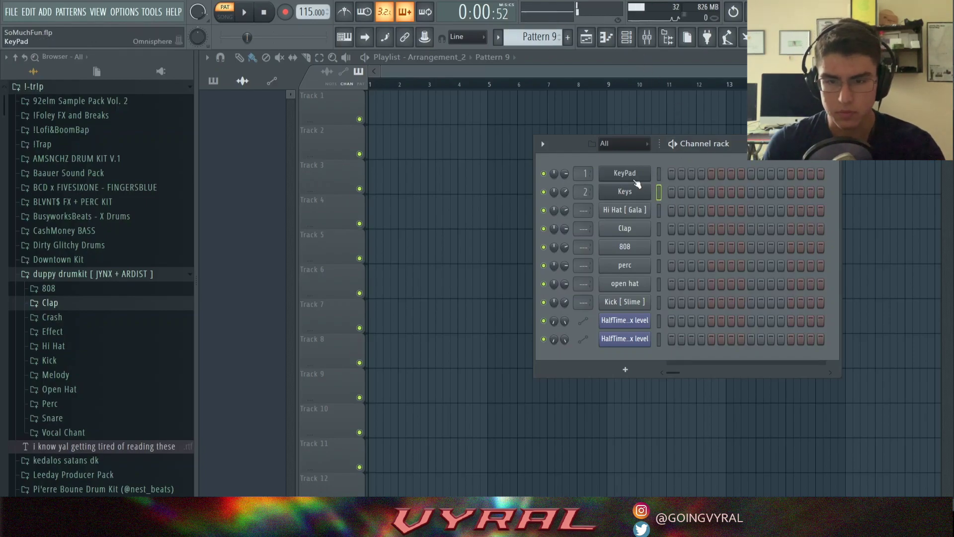
key(F7)
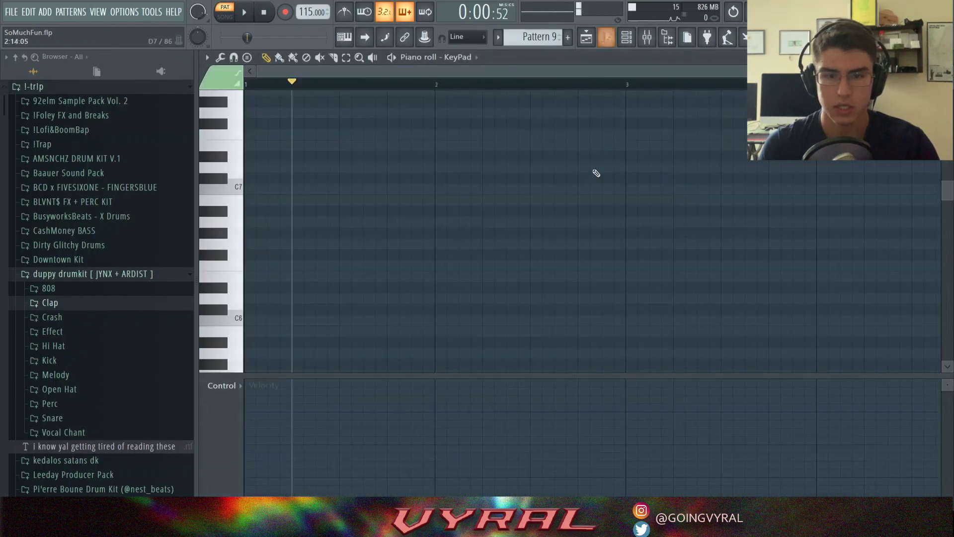
scroll(313, 224, down, 4)
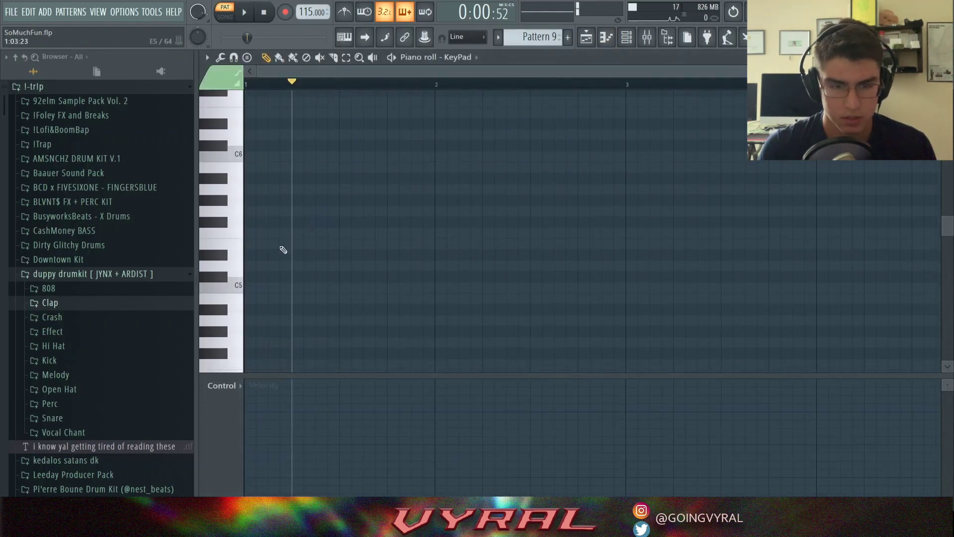
scroll(262, 251, up, 1)
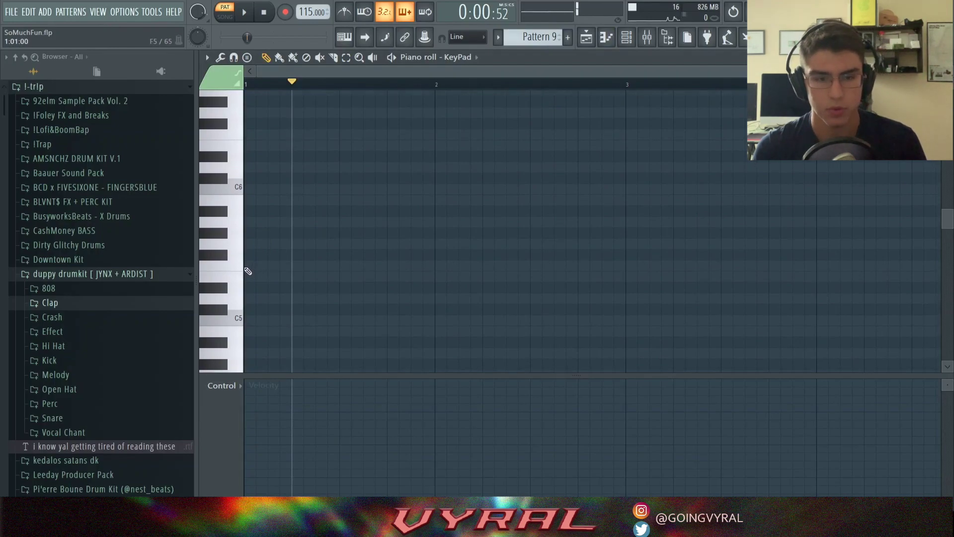
click(246, 265)
click(246, 233)
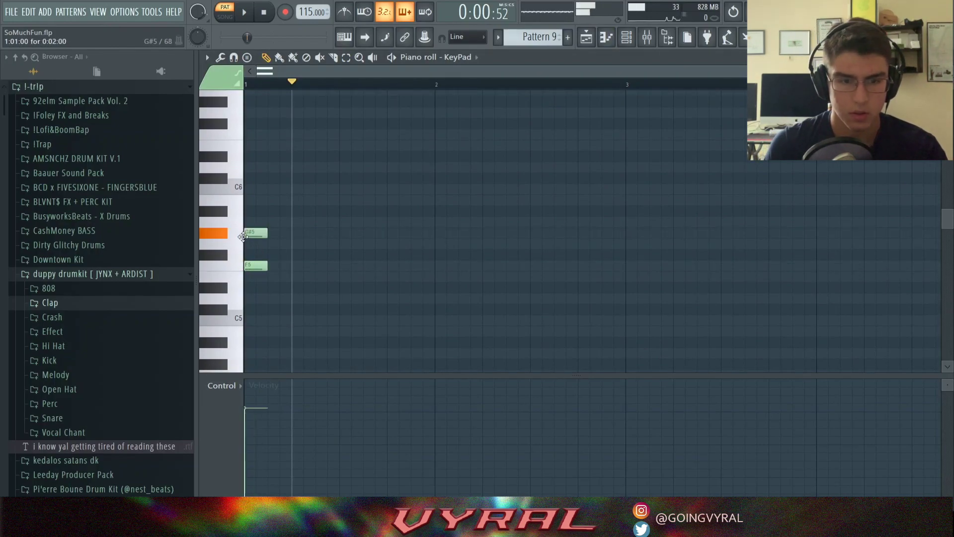
click(247, 189)
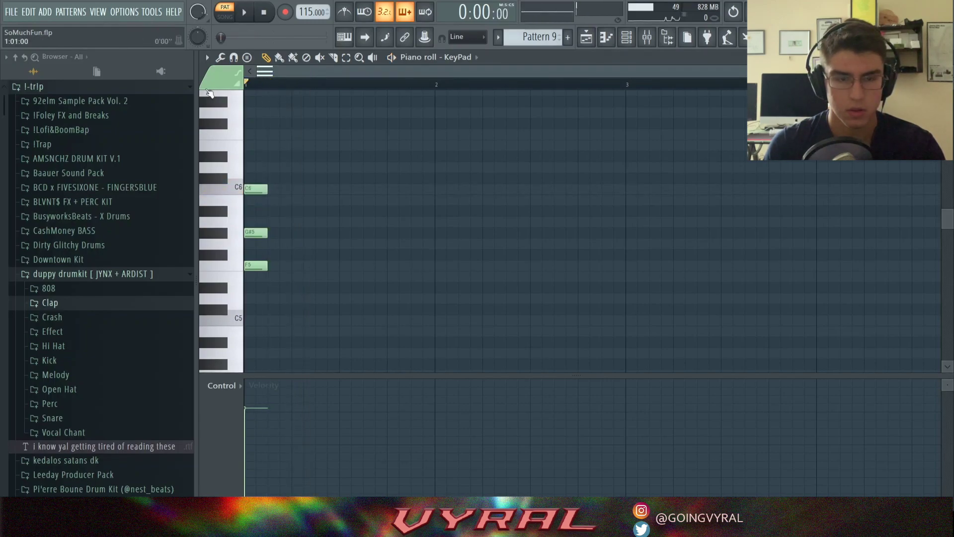
key(space)
key(space)
Add a descending melody of F6 on beat 3, D#6 on beat 4 and D6 half a beat after it in bar 1
click(328, 157)
right_click(329, 155)
click(311, 135)
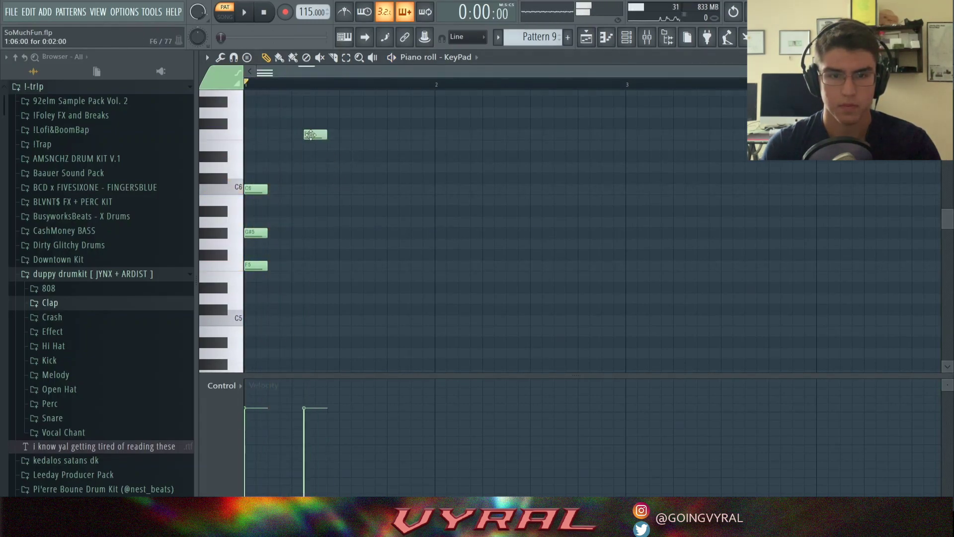
drag(310, 135, 397, 157)
click(388, 147)
right_click(389, 148)
click(385, 157)
drag(412, 168, 411, 173)
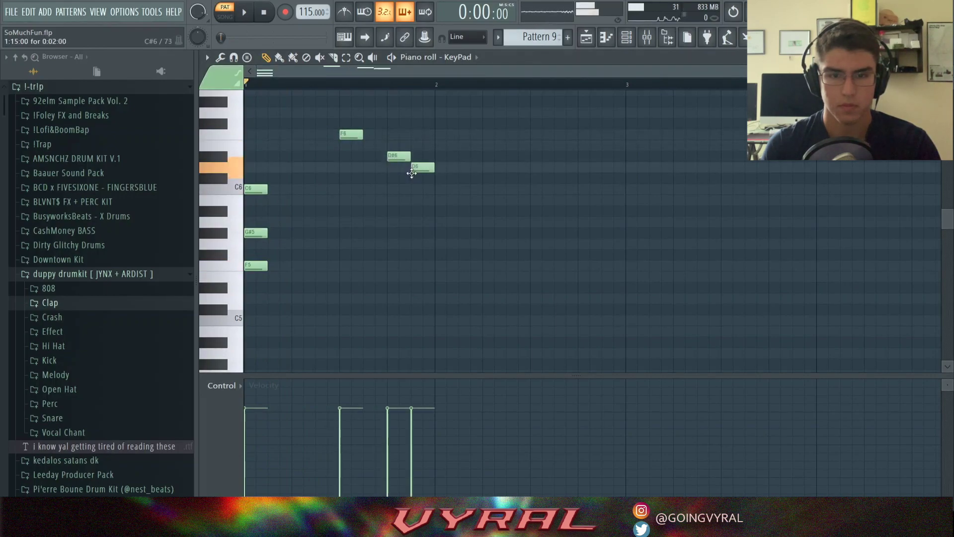
key(space)
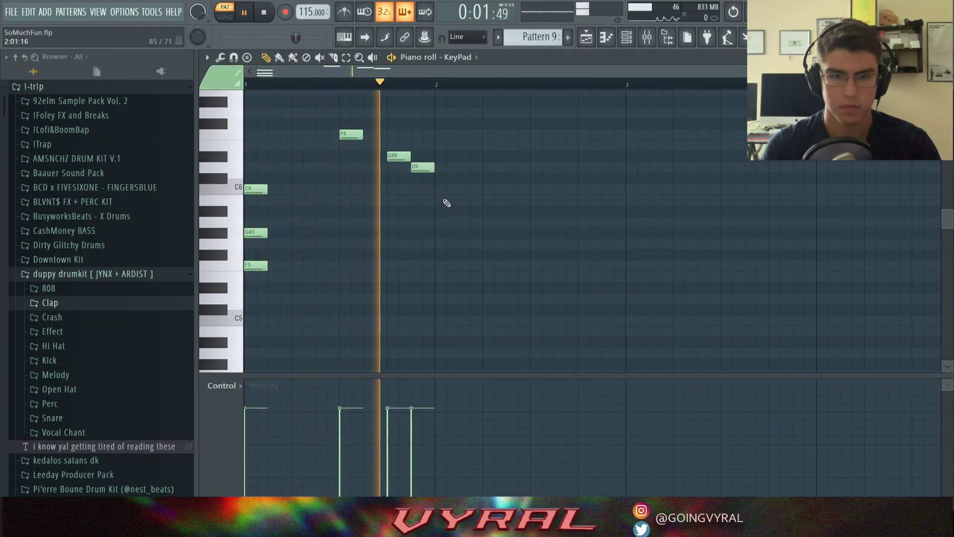
key(space)
Stack G5 and C6 notes at the start of bar 2 and play the pattern back
click(439, 236)
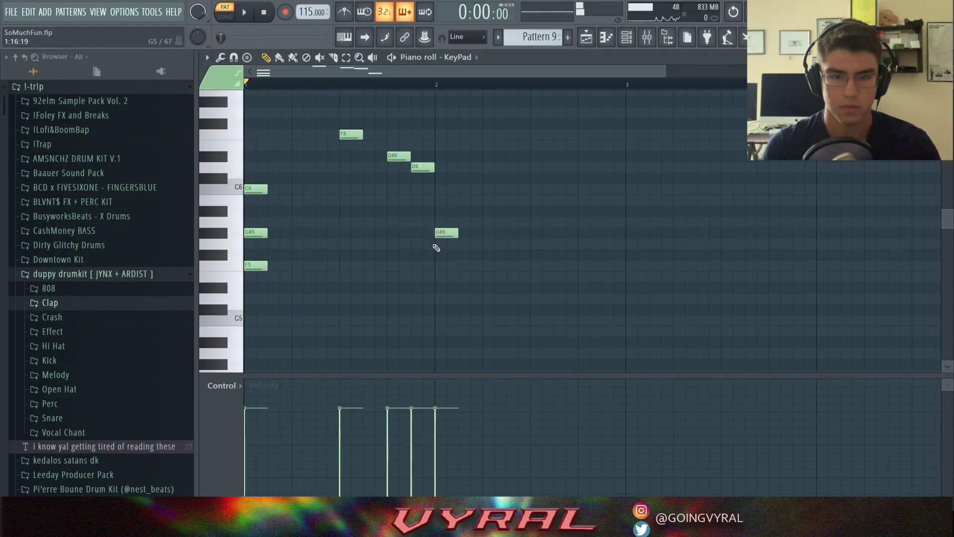
click(437, 236)
click(438, 243)
right_click(444, 234)
click(436, 188)
key(space)
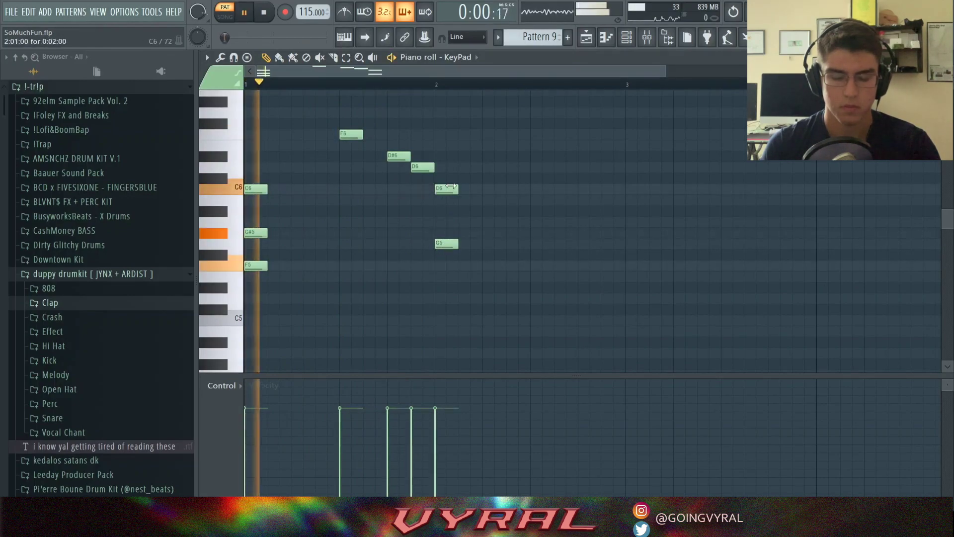
drag(663, 71, 707, 198)
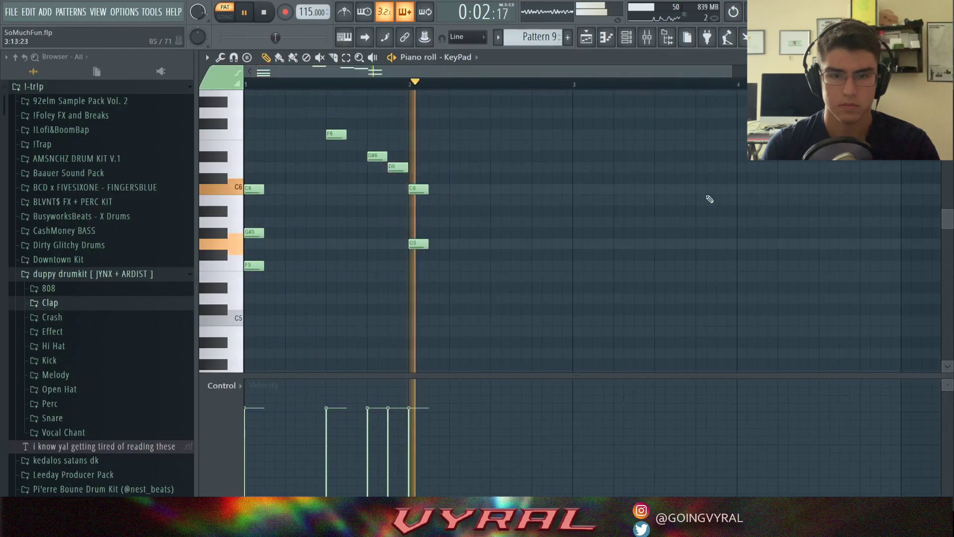
key(space)
Try melody notes G5 and G#5 in the last beat of bar 2
click(512, 269)
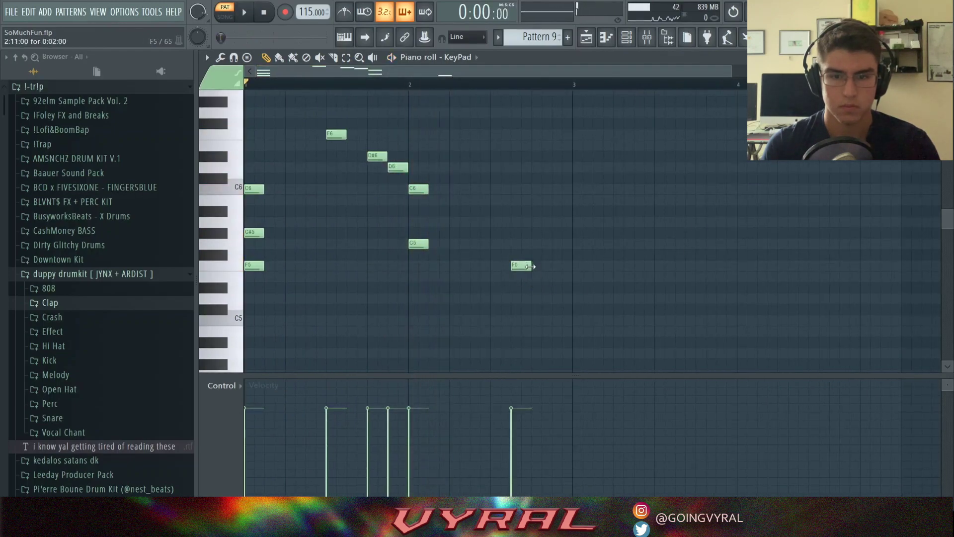
right_click(530, 267)
click(533, 265)
right_click(537, 264)
click(537, 244)
click(563, 231)
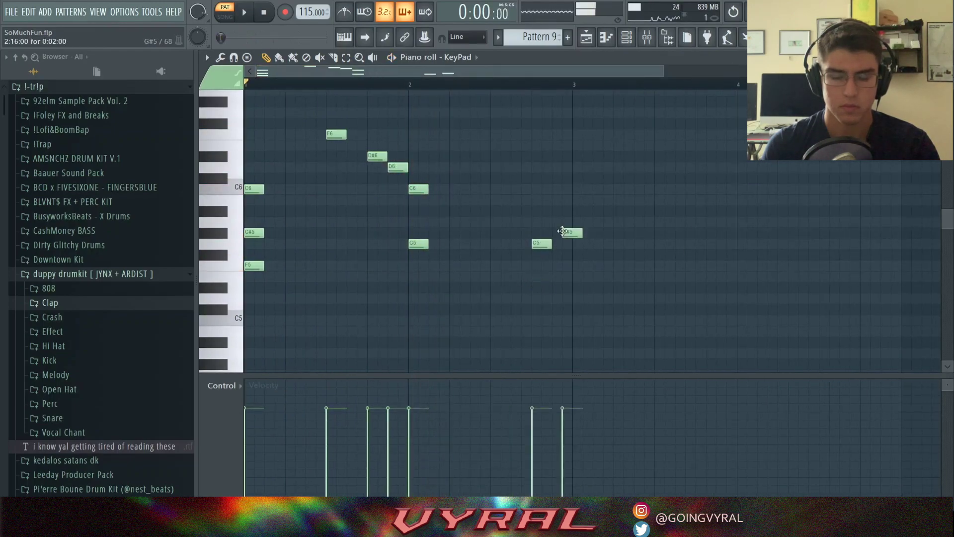
key(space)
drag(563, 231, 552, 232)
click(536, 288)
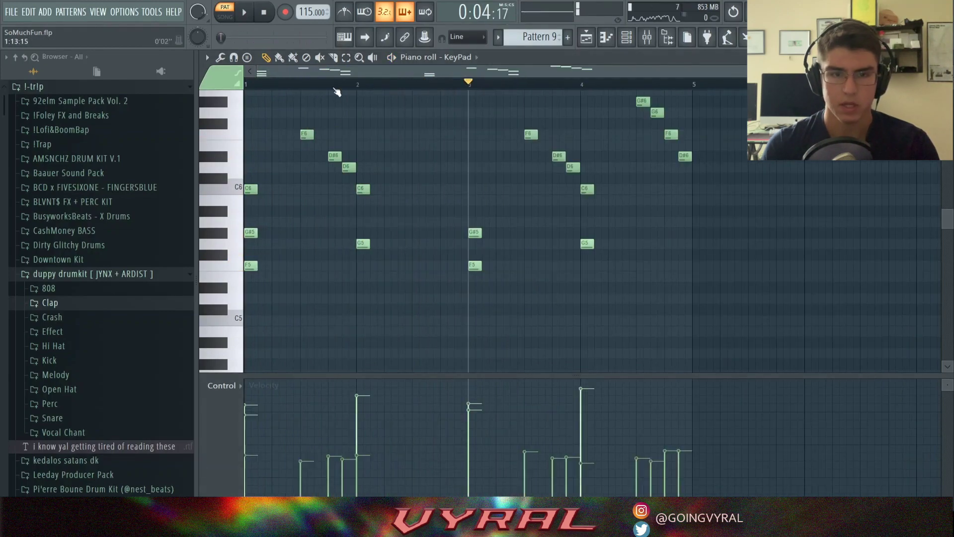
Play back the four-bar KeyPad melody, making the note grid slightly taller
key(space)
scroll(228, 149, up, 5)
scroll(316, 153, down, 3)
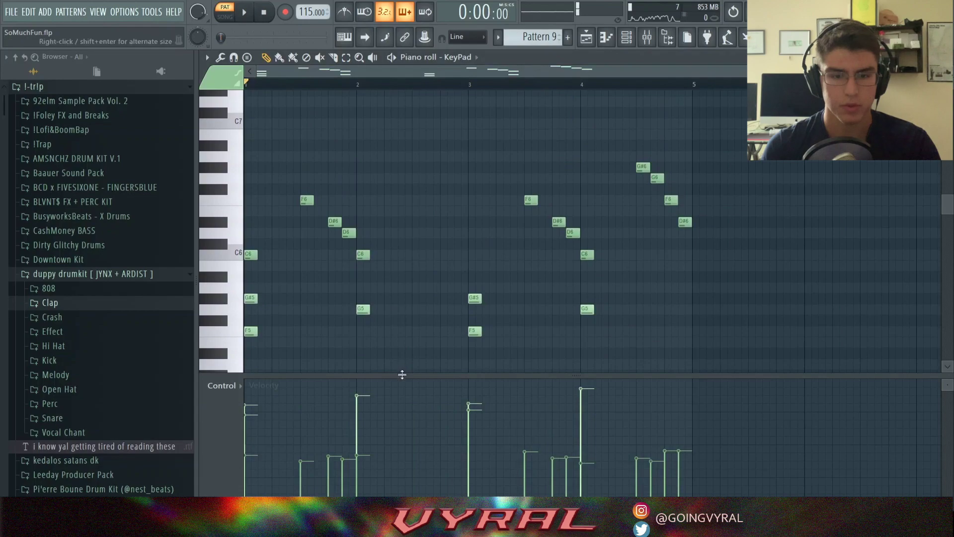
drag(402, 374, 400, 390)
key(space)
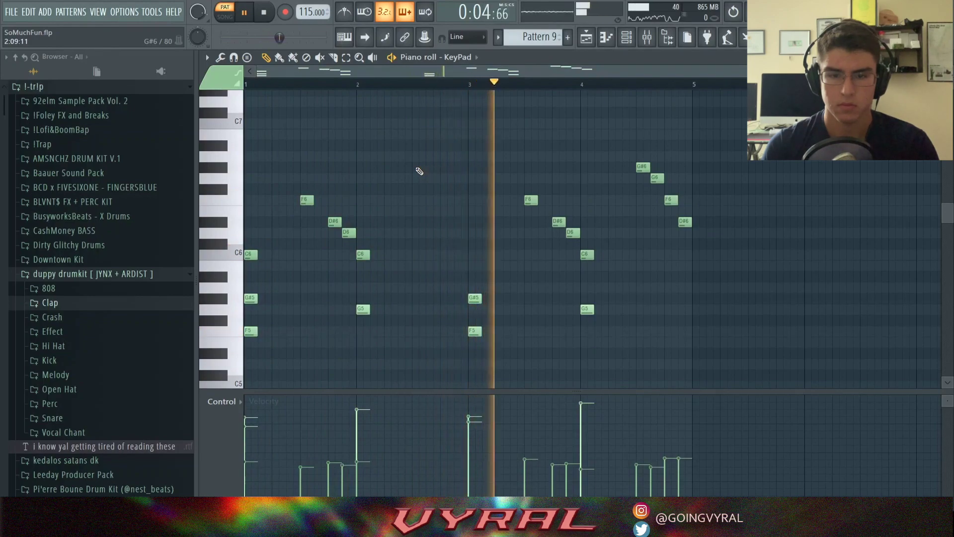
scroll(420, 170, down, 1)
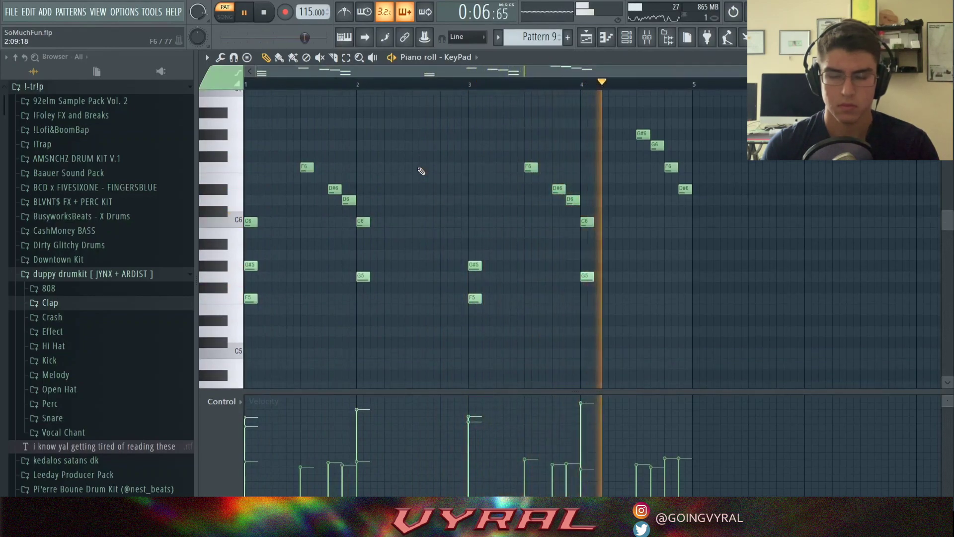
Open the Keys channel's piano roll and audition the KeyPad melody against its empty grid
click(627, 37)
key(space)
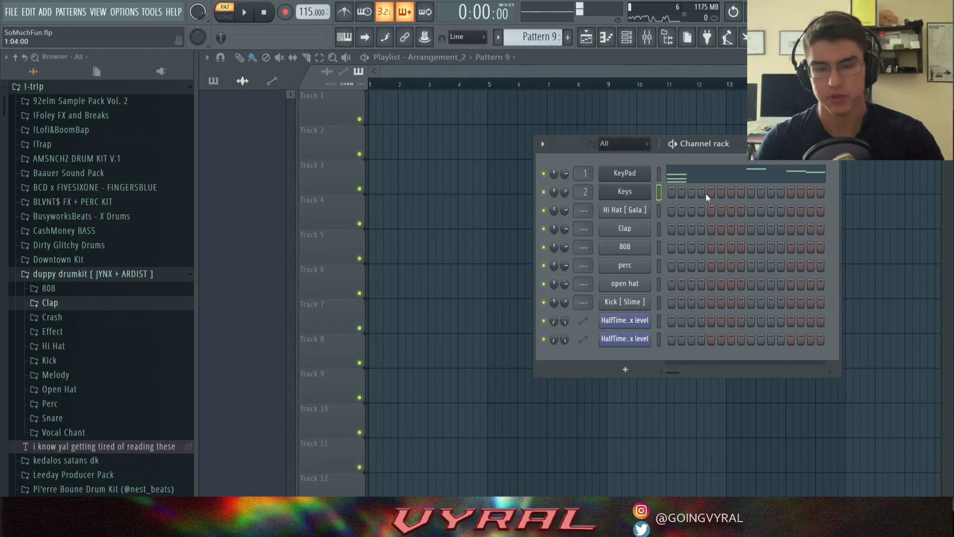
key(F7)
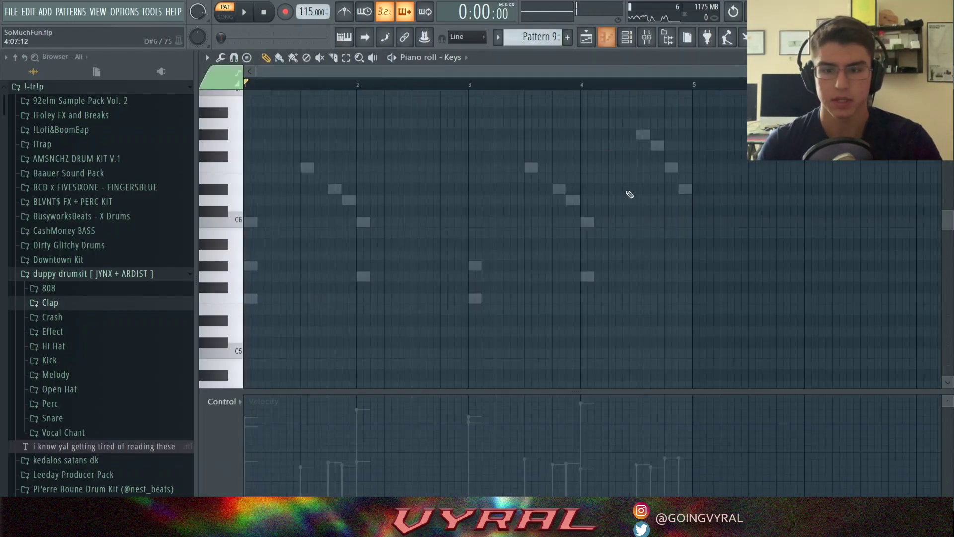
key(space)
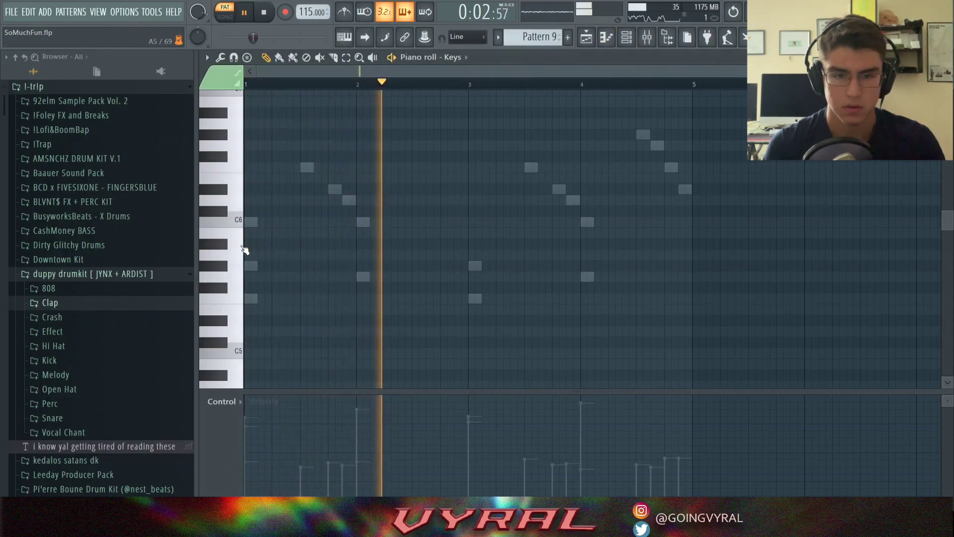
key(space)
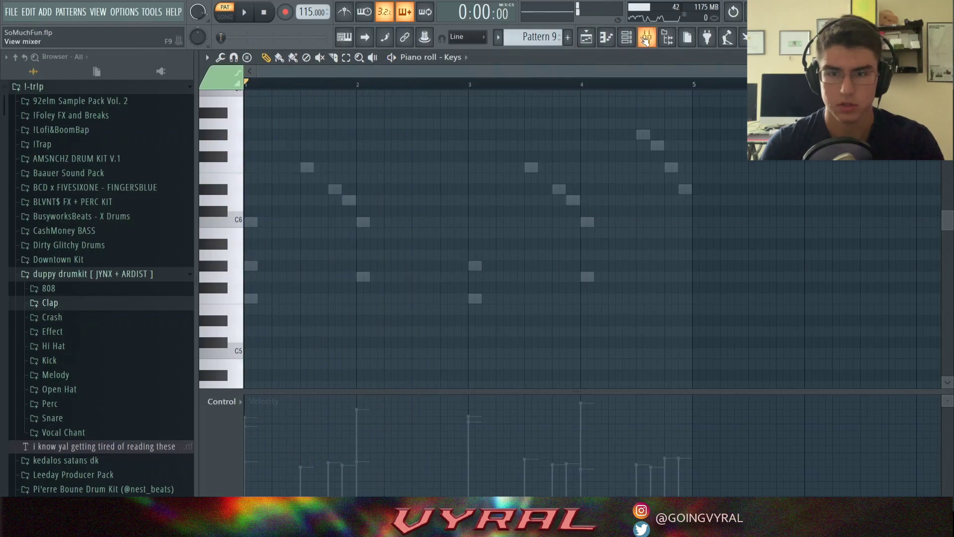
key(F6)
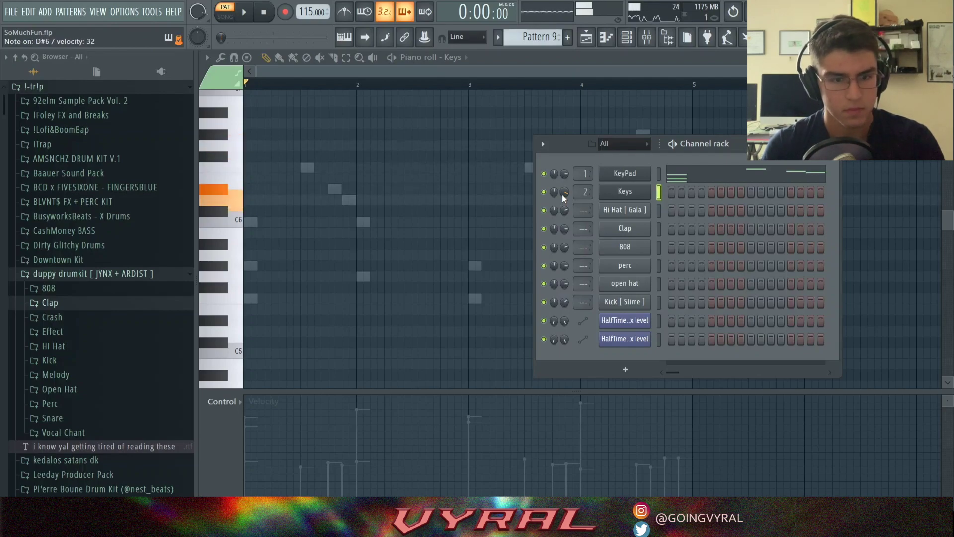
Enter a rising run of D6, D#6, F6 and G6 in the first half of bar 1, spaced half a beat apart
click(251, 208)
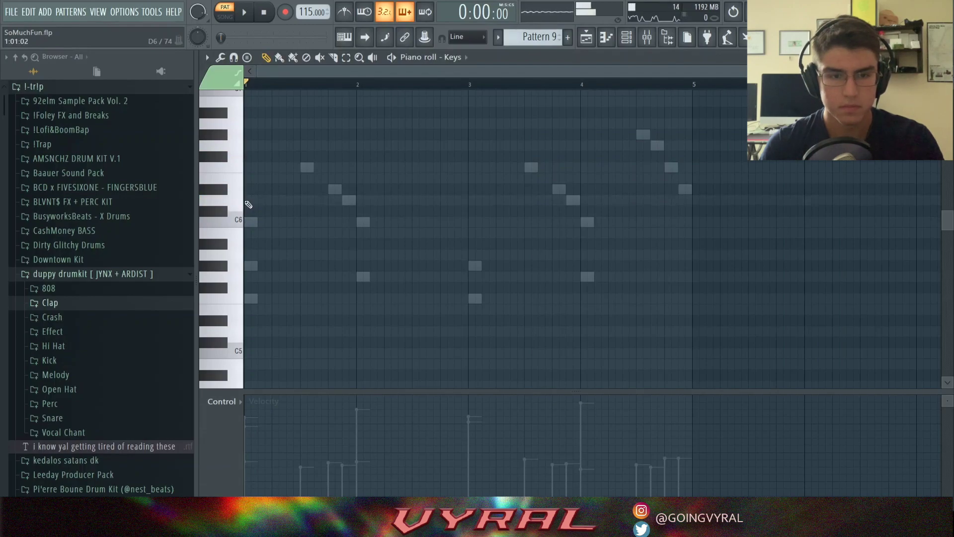
click(250, 199)
right_click(265, 189)
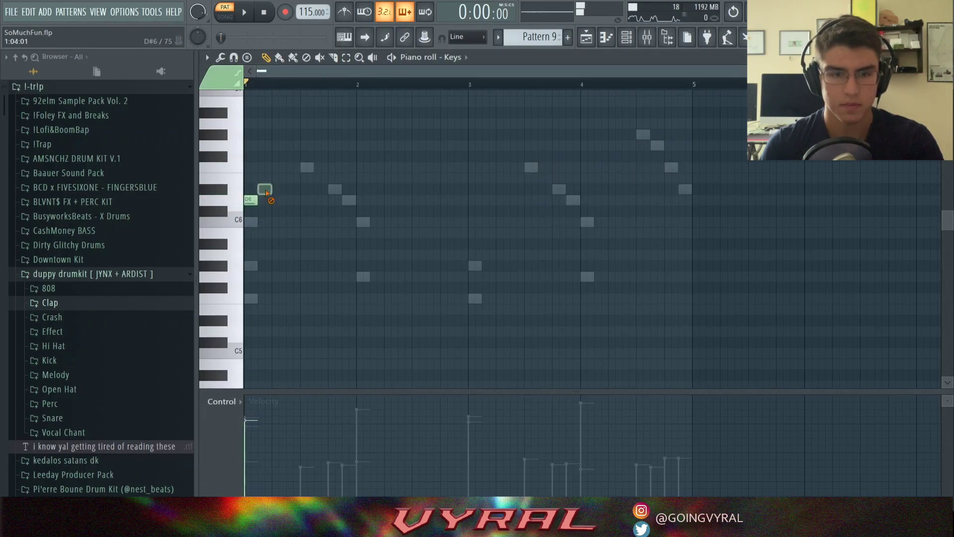
click(264, 180)
click(261, 191)
right_click(265, 181)
click(281, 177)
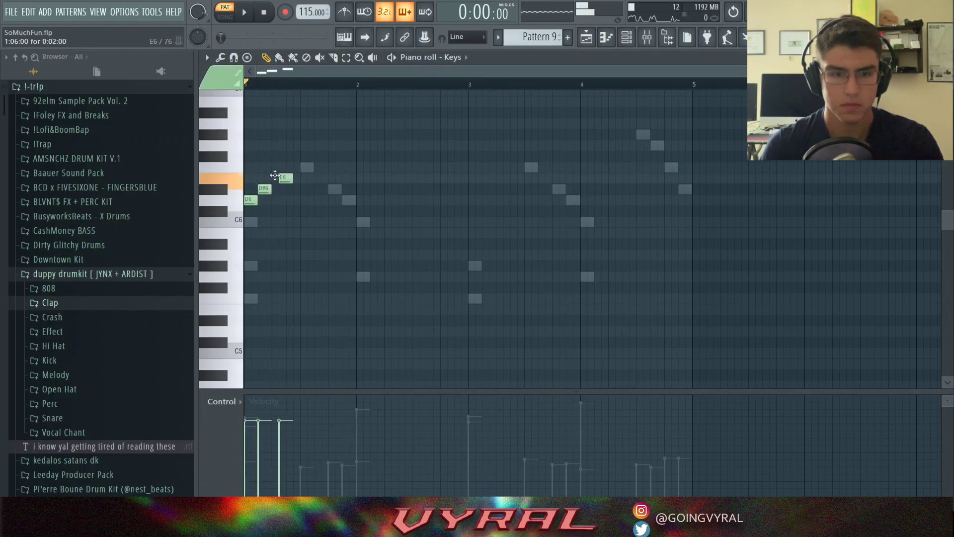
right_click(284, 177)
click(283, 166)
drag(285, 167, 244, 237)
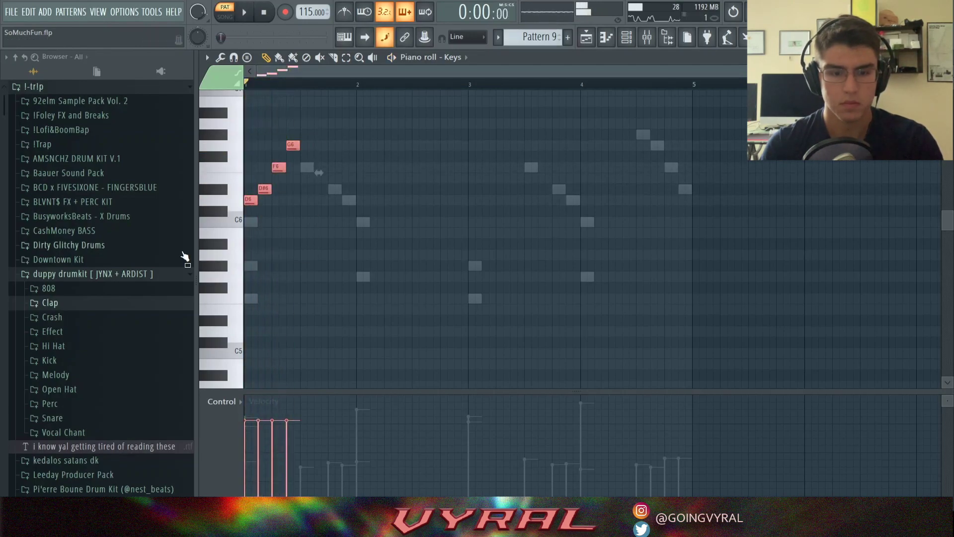
Duplicate the four-note Keys run end to end until it fills bars 1 to 4, and play the result
key(ctrl+b)
key(ctrl+b)
key(ctrl+b)
key(ctrl+b)
key(ctrl+b)
key(ctrl+b)
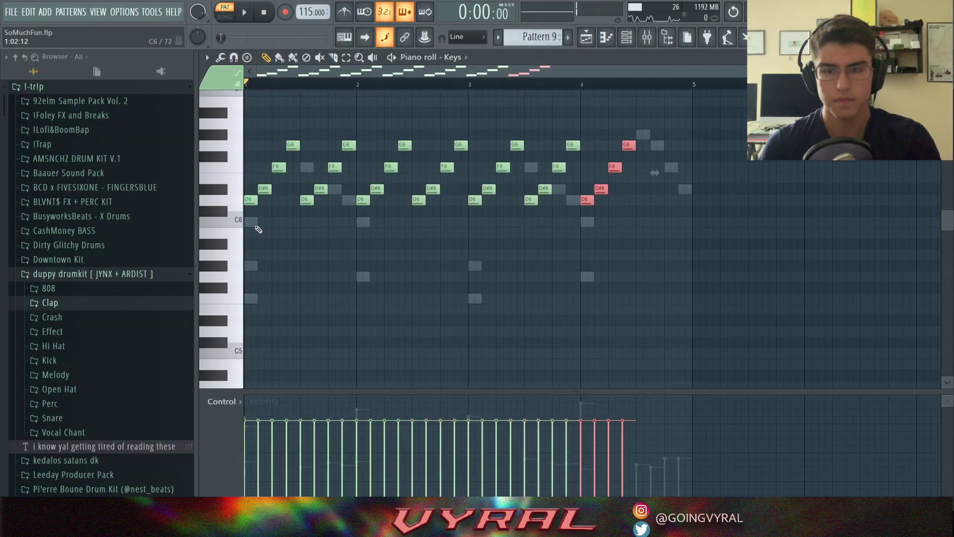
key(ctrl+b)
key(ctrl+b)
key(Delete)
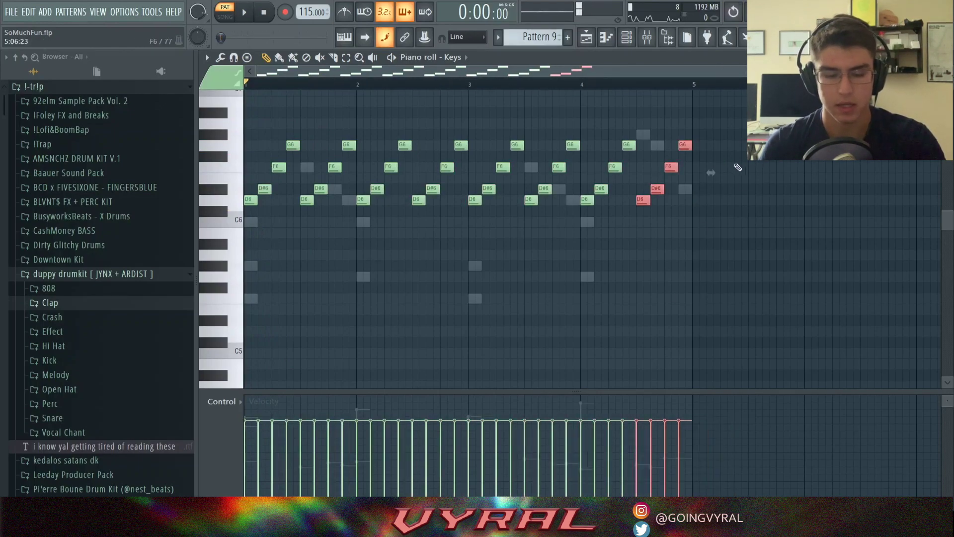
key(space)
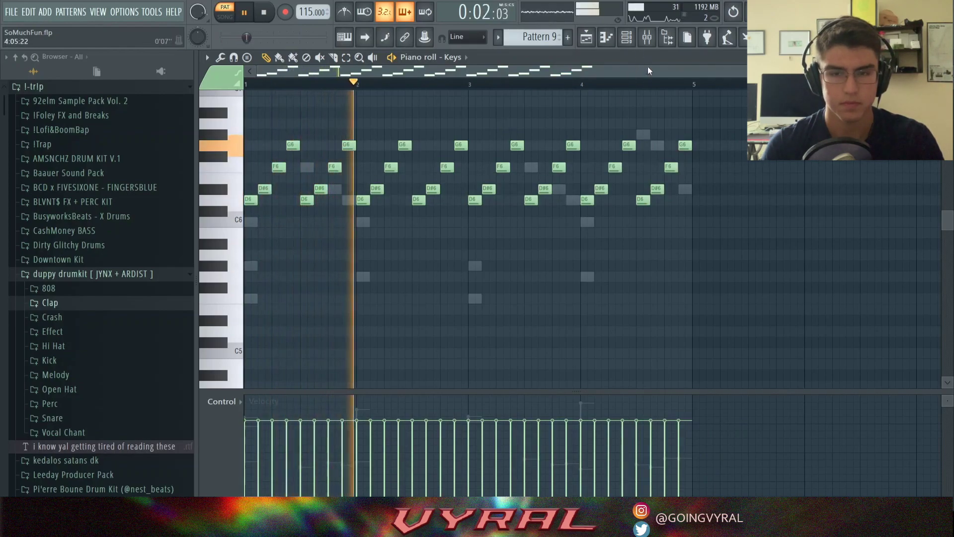
key(space)
Examine the Fruity parametric EQ 2 and Fruity Stereo Enhancer settings on the KeyPad mixer track
click(628, 40)
click(629, 40)
click(586, 38)
click(627, 39)
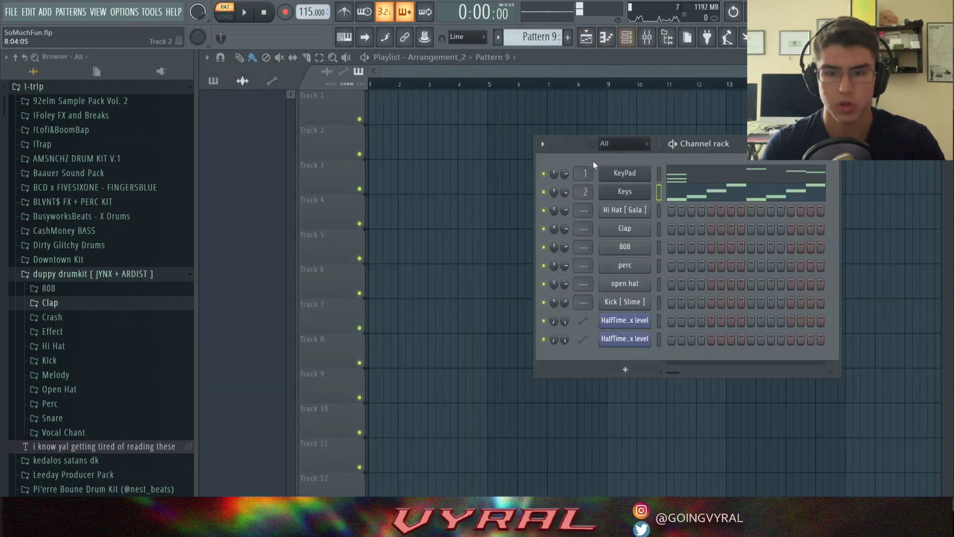
click(647, 43)
click(406, 214)
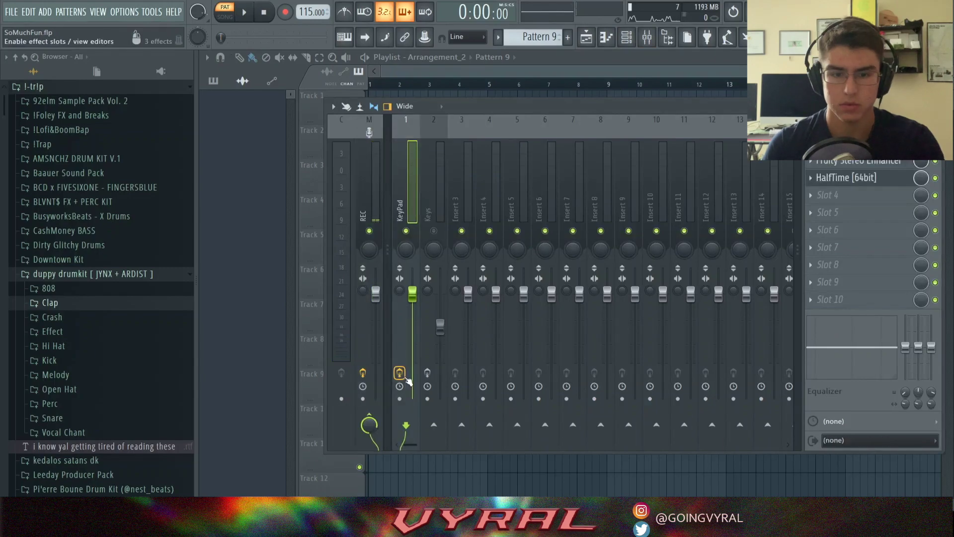
click(874, 144)
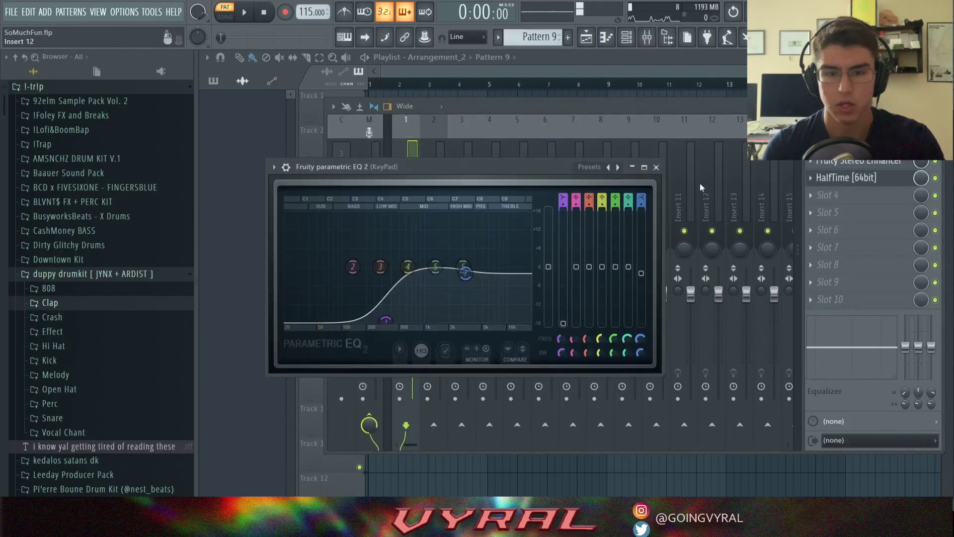
click(657, 167)
click(865, 168)
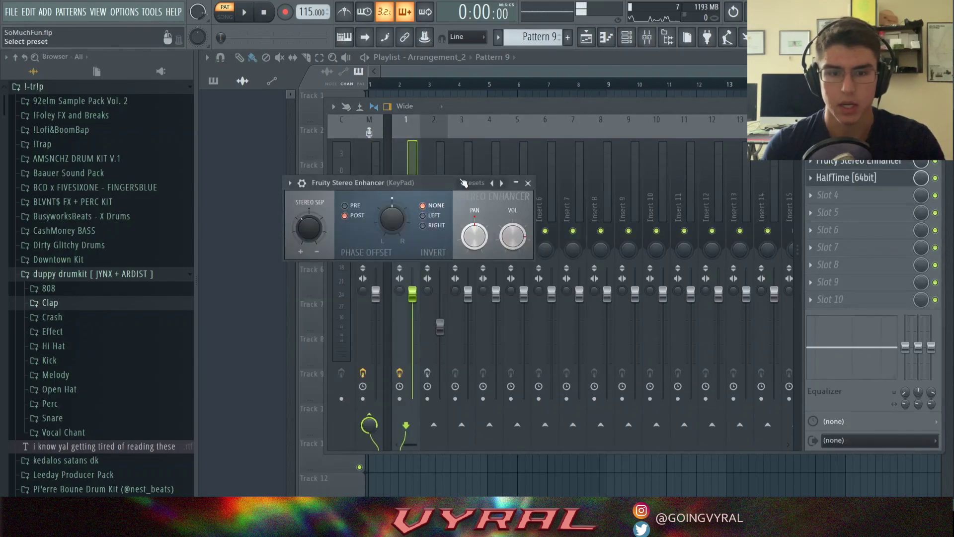
click(529, 184)
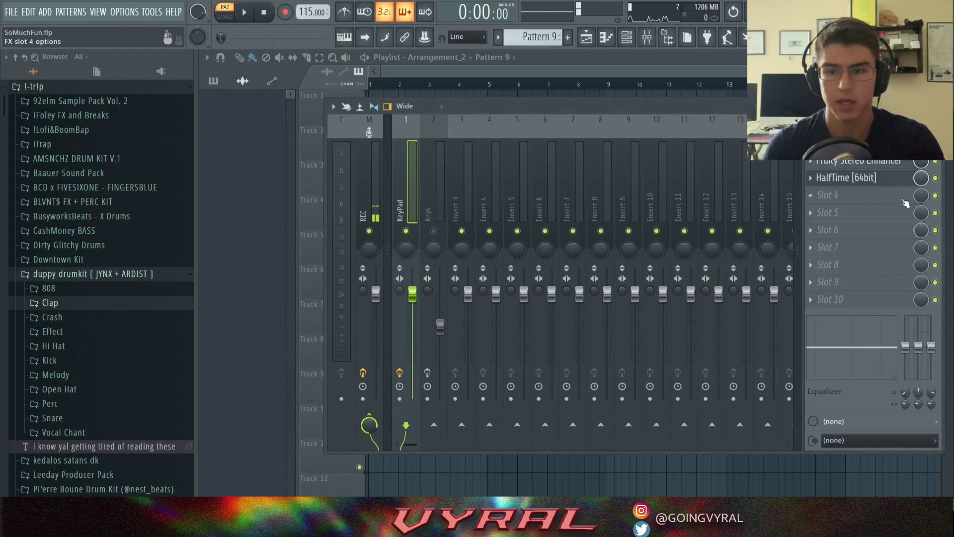
Examine the HalfTime settings on the KeyPad mixer track, and unmute and select the Keys mixer track
click(879, 178)
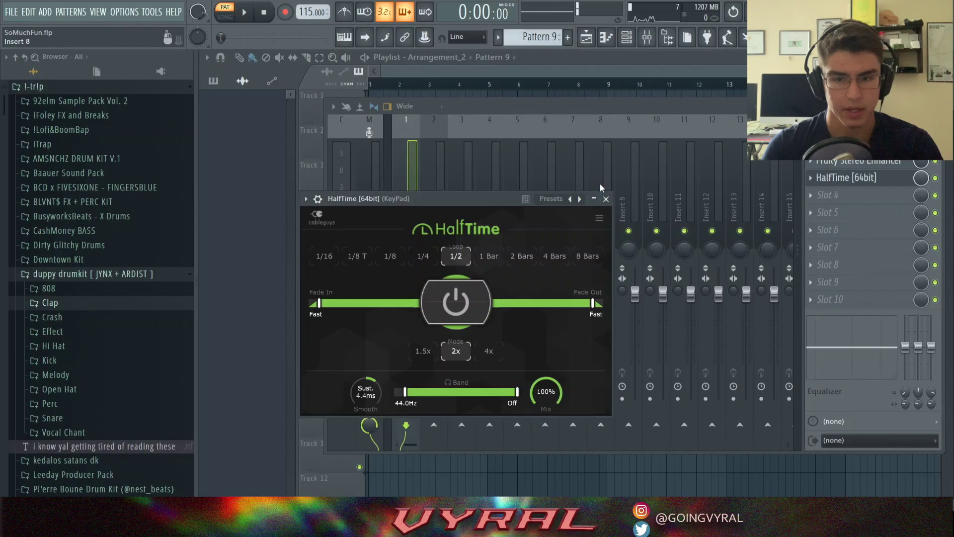
click(606, 200)
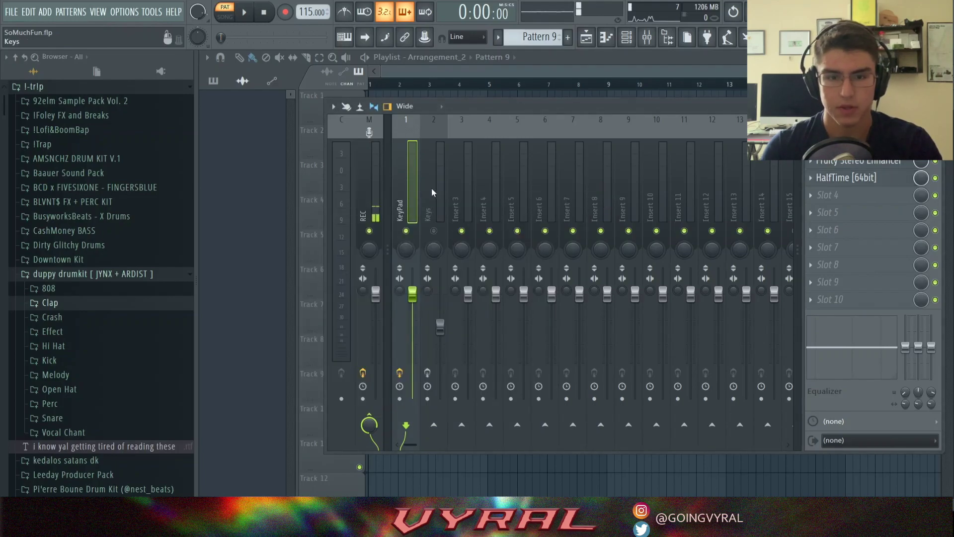
click(433, 230)
click(435, 201)
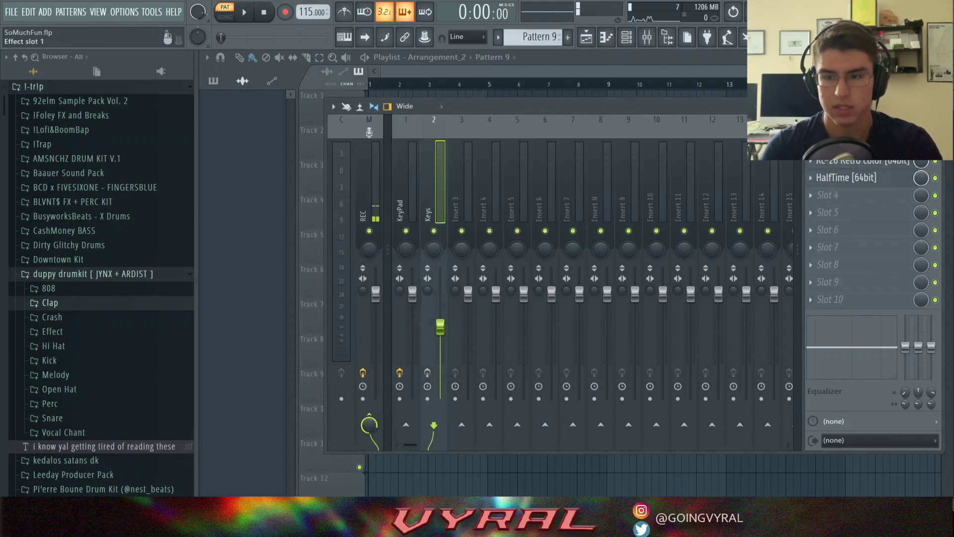
Turn on the Wobble stereo mode in RC-20 Retro Color on the Keys mixer track and examine the track's HalfTime settings
click(846, 143)
click(688, 199)
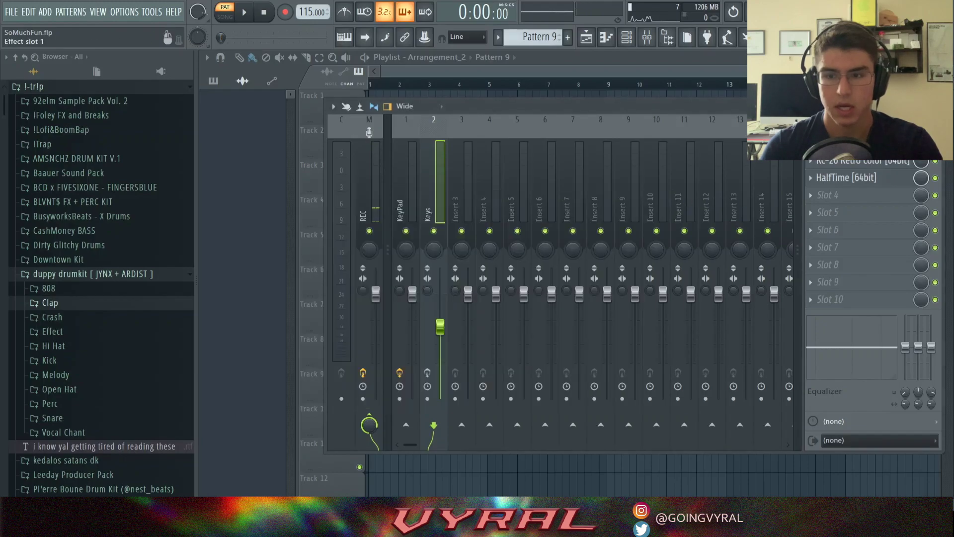
click(864, 163)
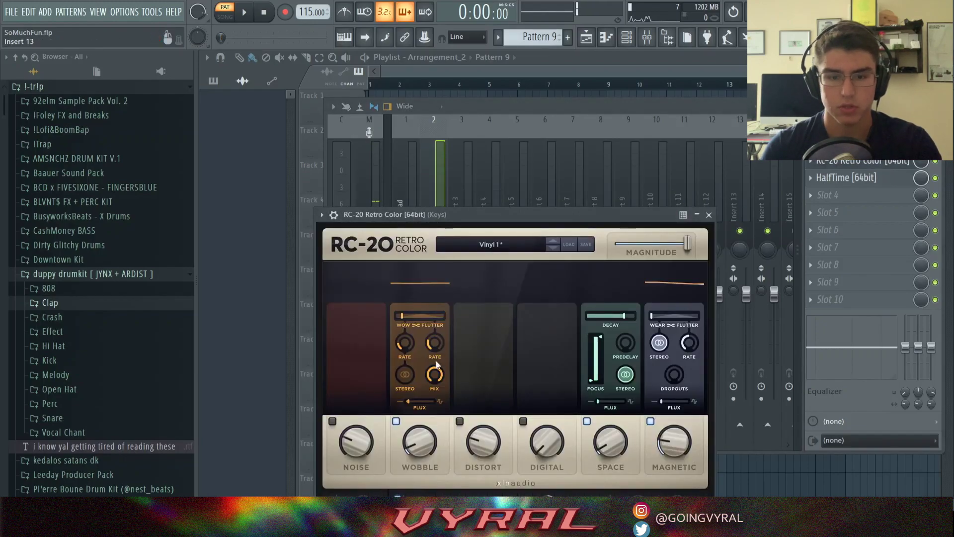
drag(516, 211, 546, 117)
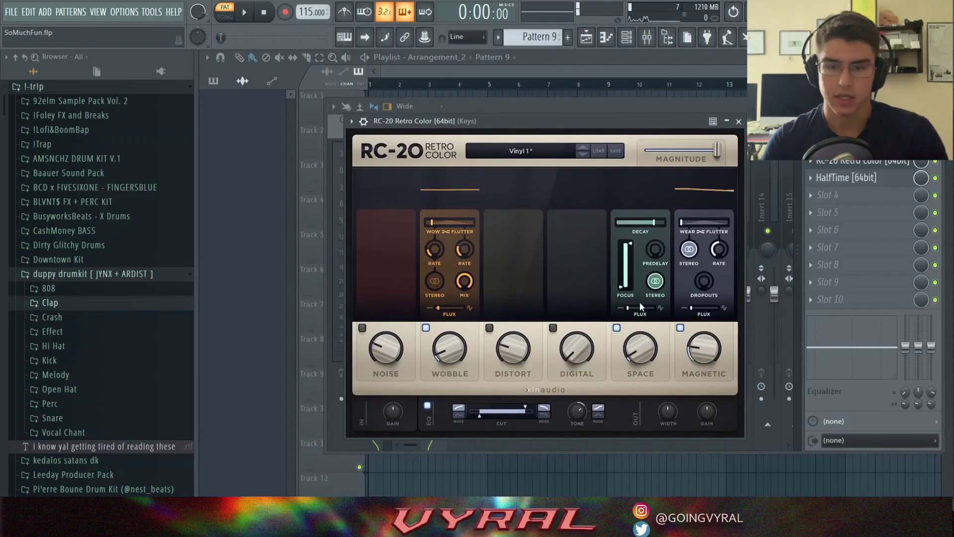
click(436, 284)
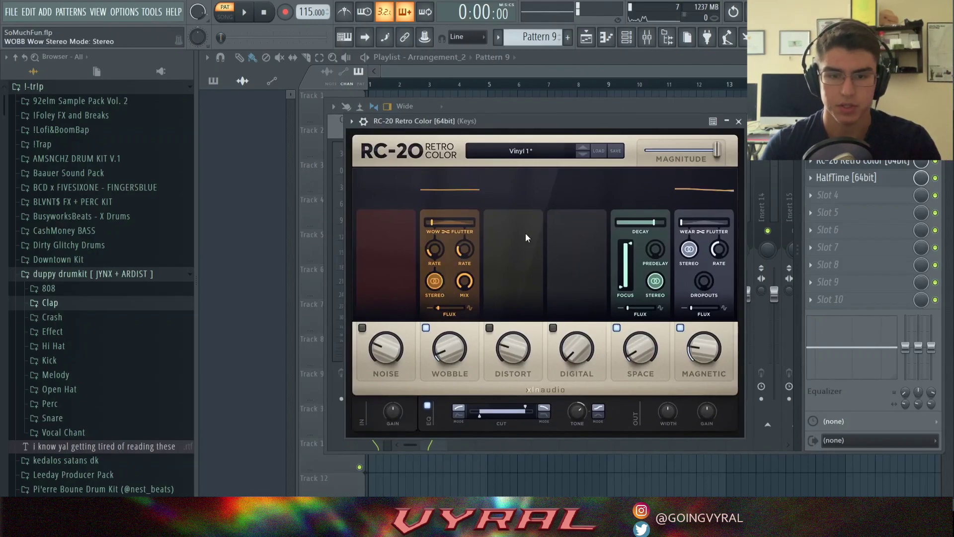
click(738, 121)
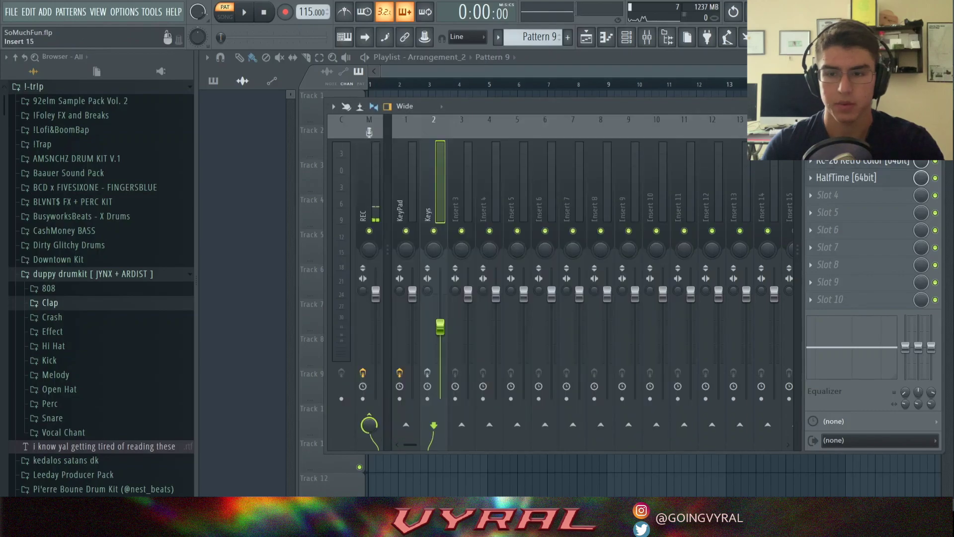
click(847, 177)
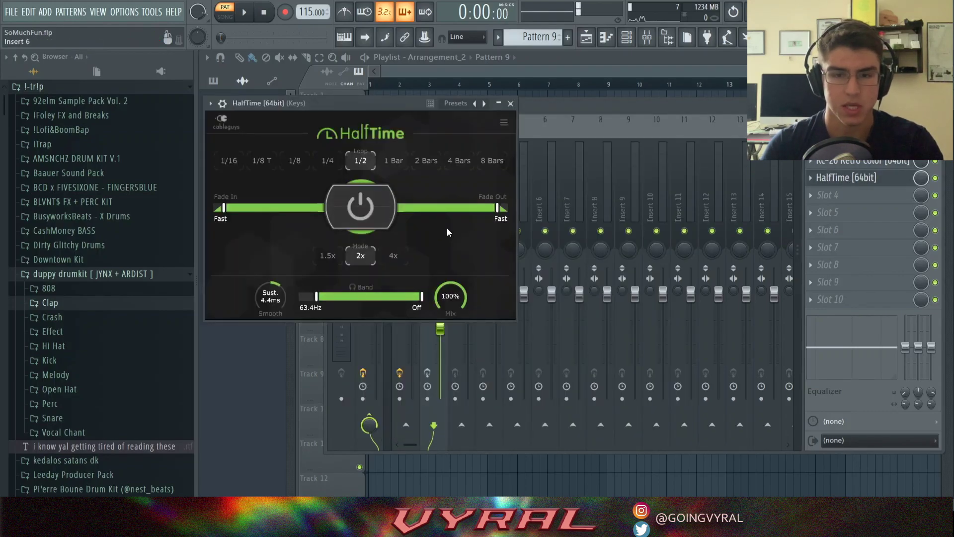
click(511, 104)
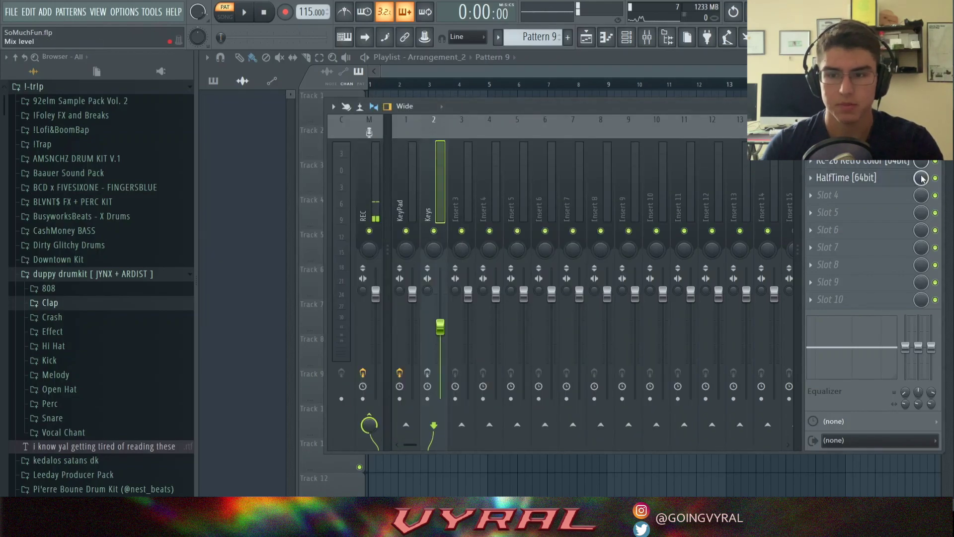
Play the playlist arrangement while setting the Keys mixer track's volume to about 65% (-8.6 dB) and switching on its effects
click(587, 37)
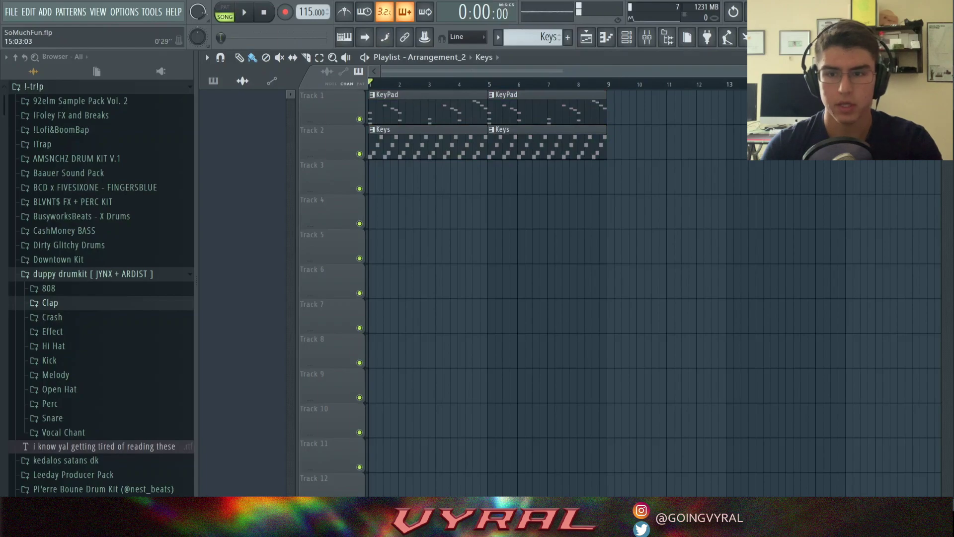
scroll(486, 126, down, 1)
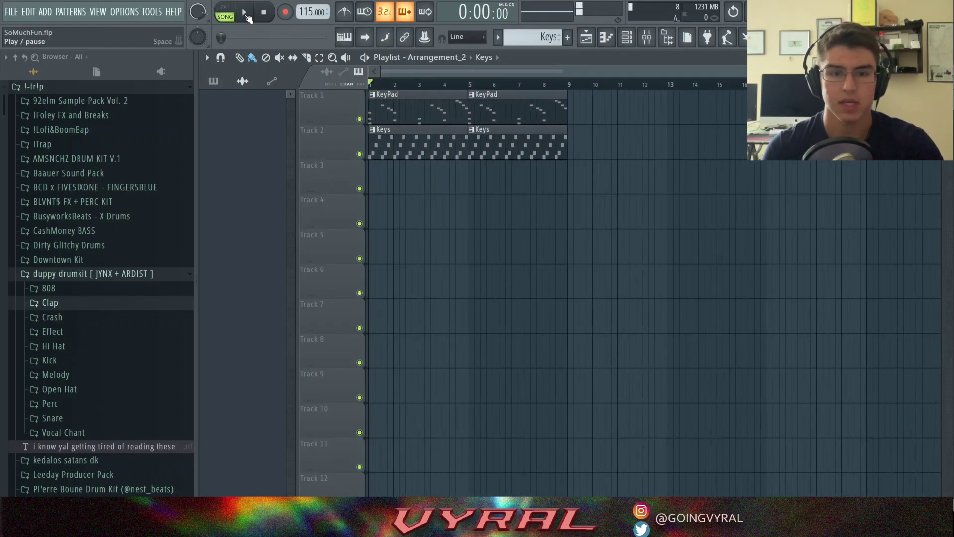
click(245, 15)
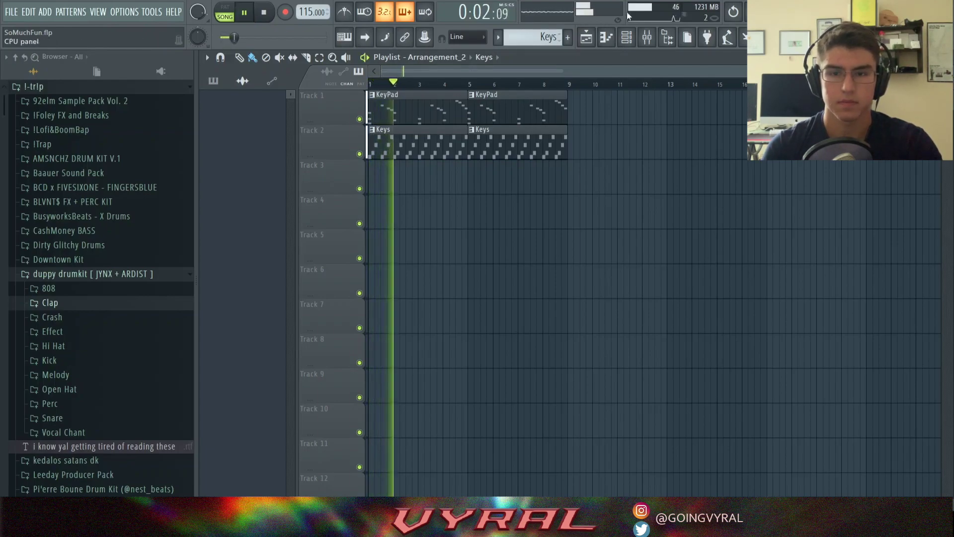
click(647, 37)
drag(440, 292, 444, 338)
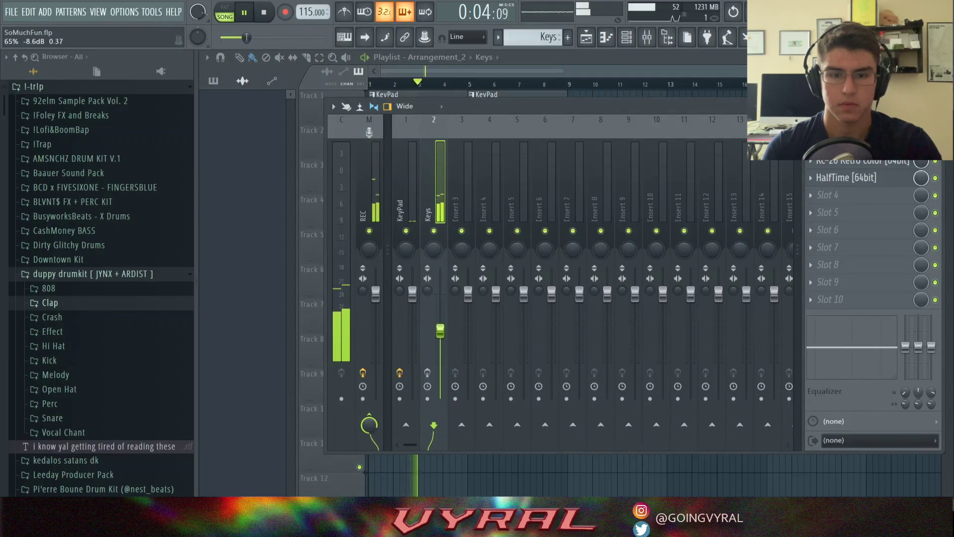
click(427, 372)
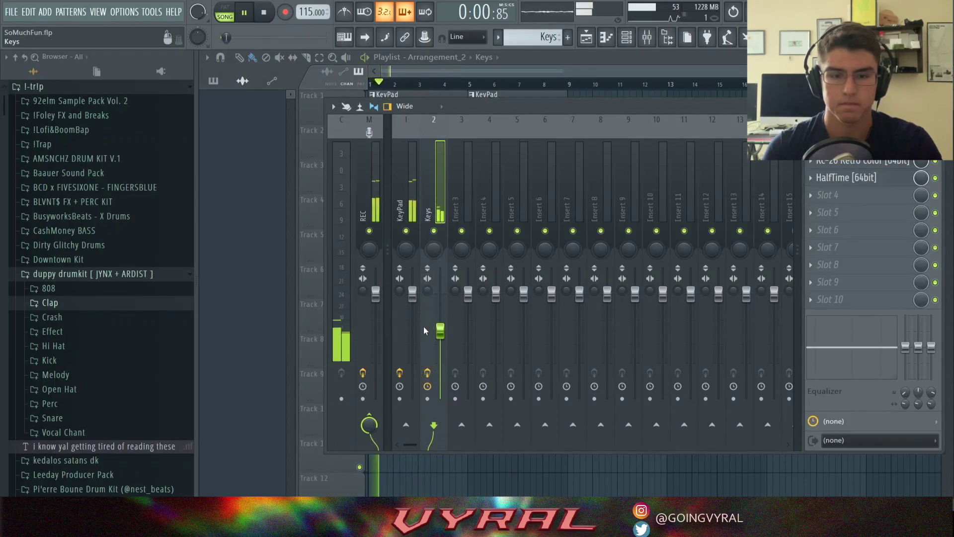
Return to the playlist and play the KeyPad and Keys clips together from the start
click(587, 38)
key(space)
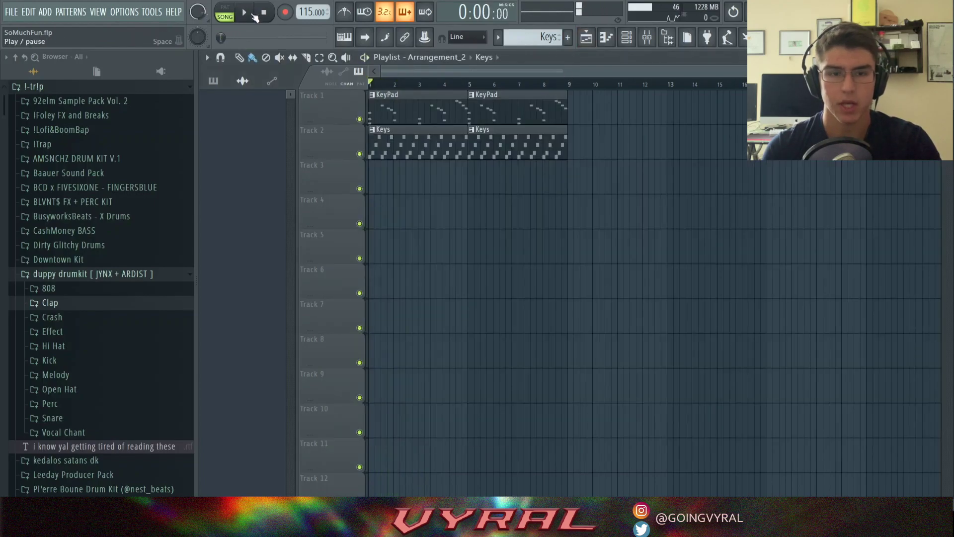
click(250, 15)
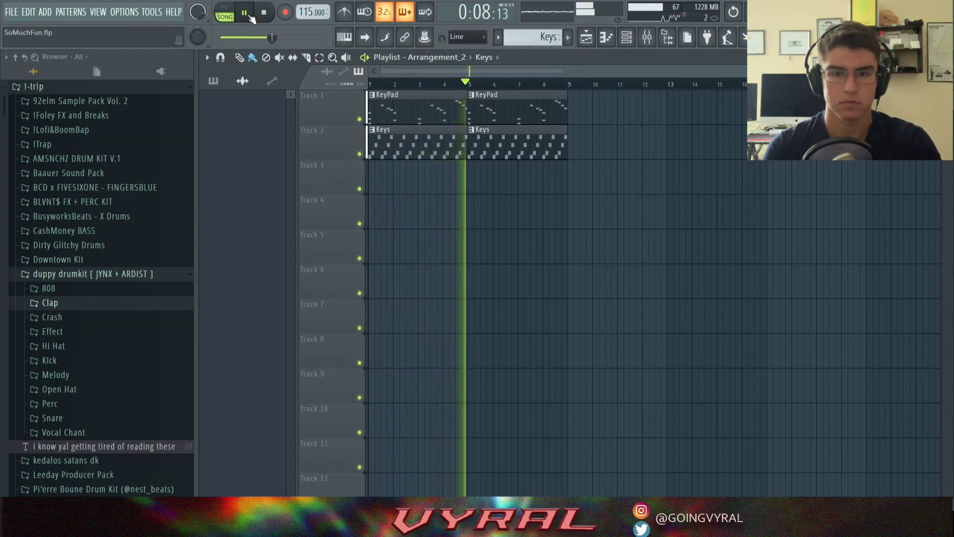
click(250, 16)
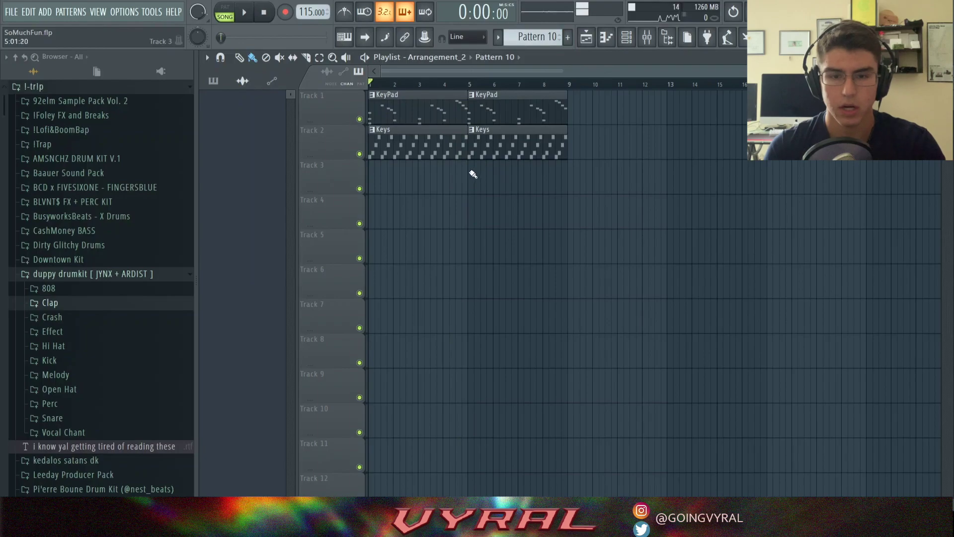
Place a Pattern 10 clip on Track 3 of the playlist, covering bars 1 to 4
click(477, 175)
right_click(488, 179)
click(409, 175)
drag(423, 174, 469, 180)
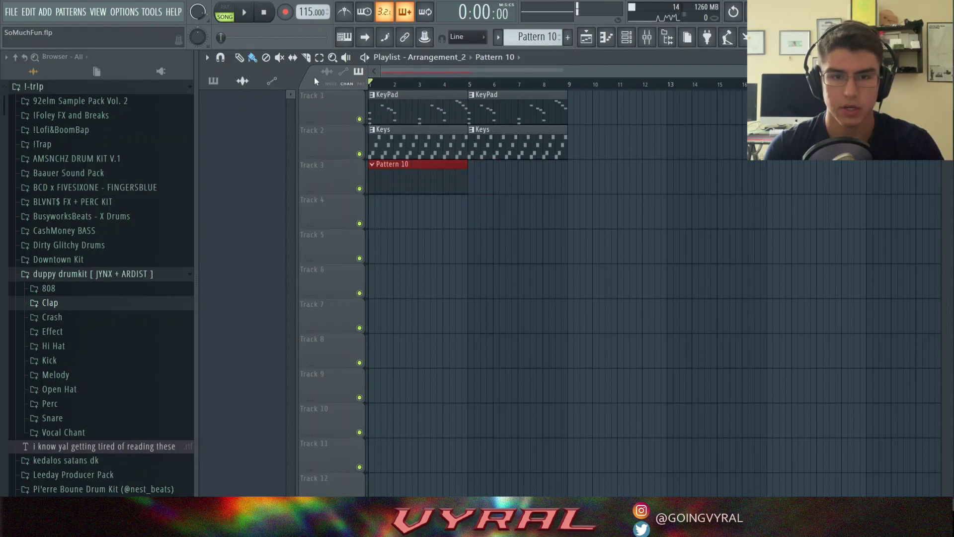
Enter a Clap note at C5 on the third beat of each of bars 1 to 4 in Pattern 10
click(626, 38)
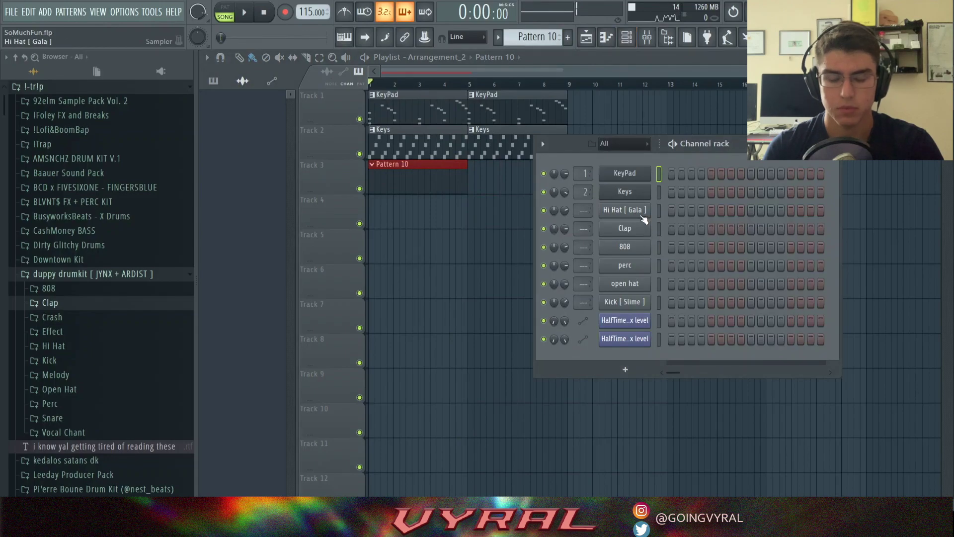
key(F7)
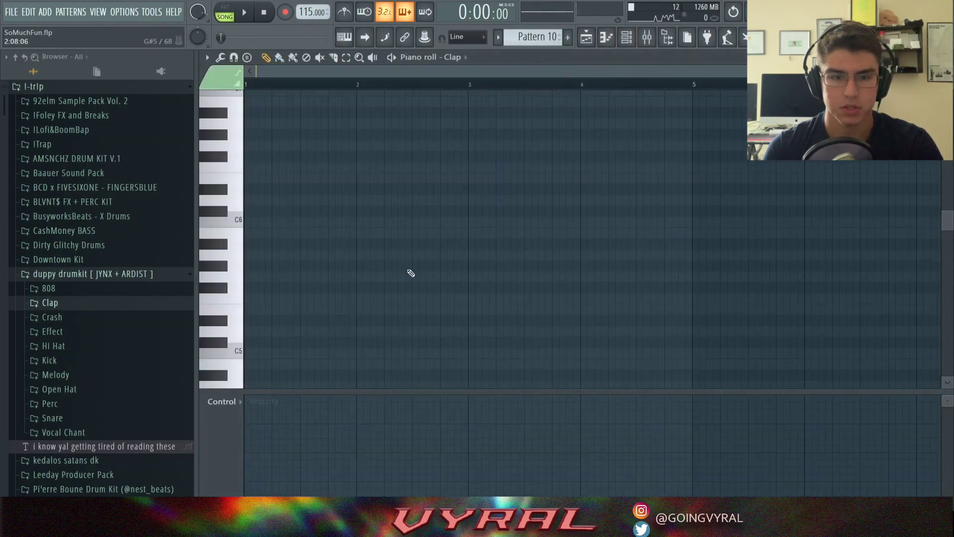
click(300, 222)
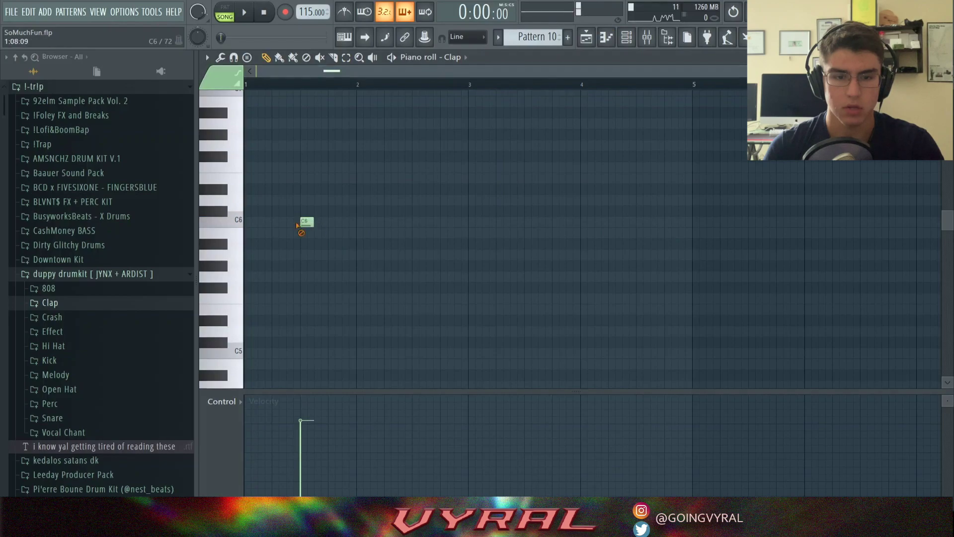
scroll(309, 288, down, 2)
click(308, 321)
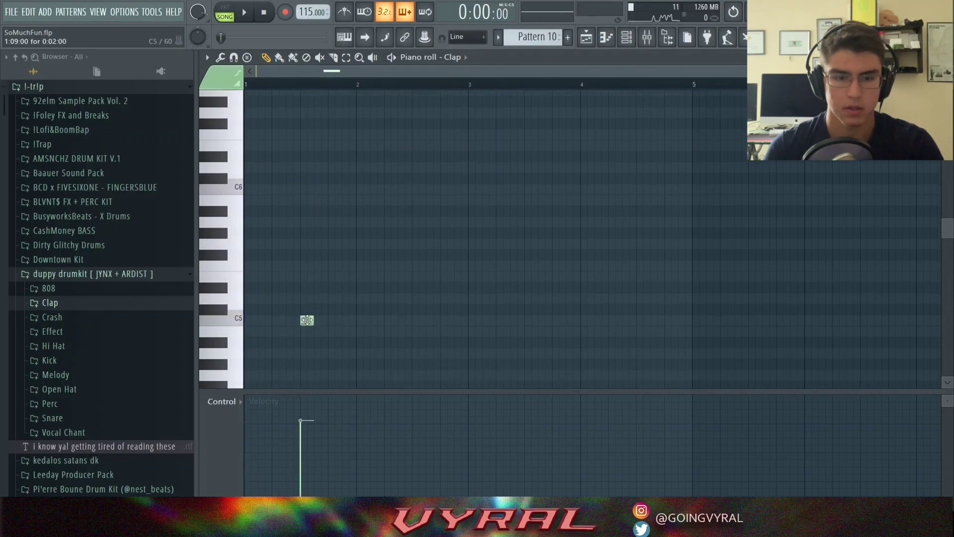
click(528, 322)
click(640, 322)
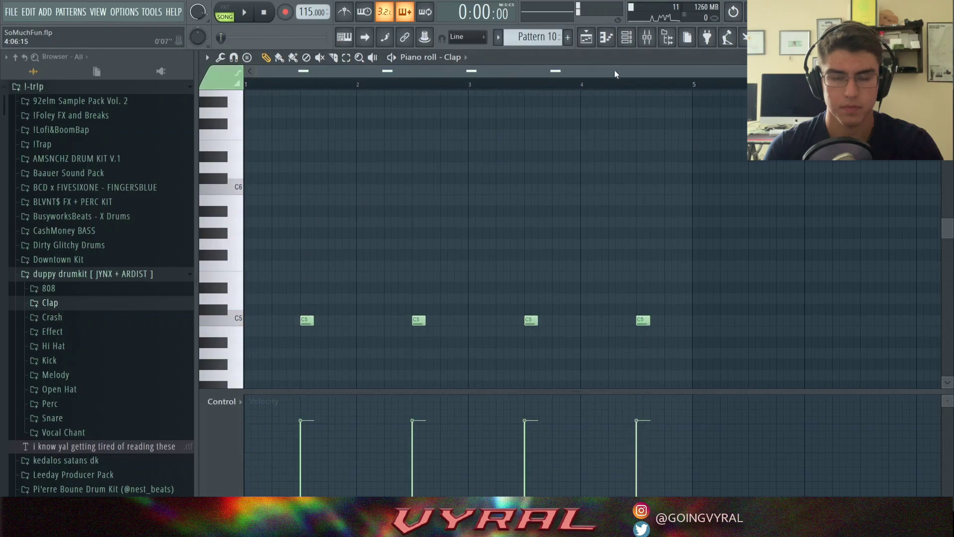
Play the playlist arrangement from the start to hear the claps against the melodies
click(587, 39)
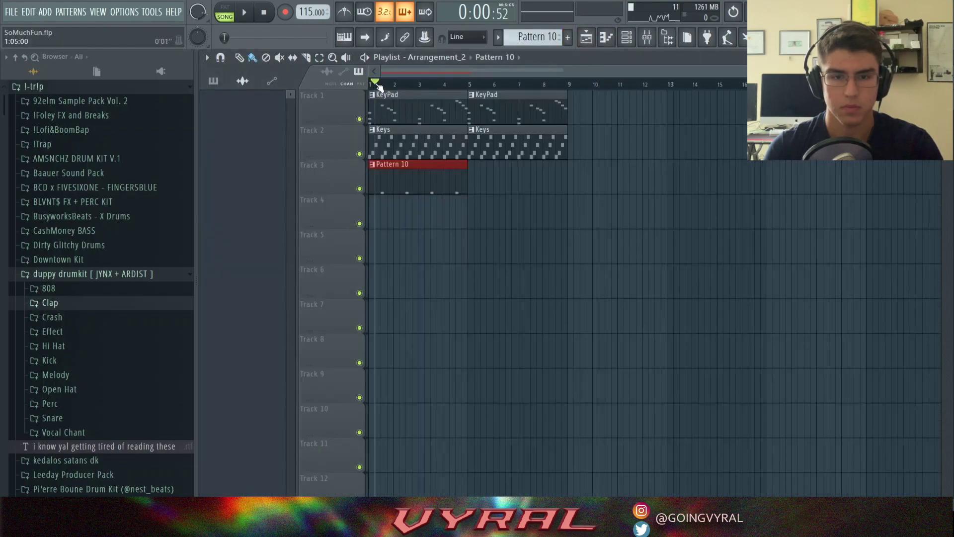
key(space)
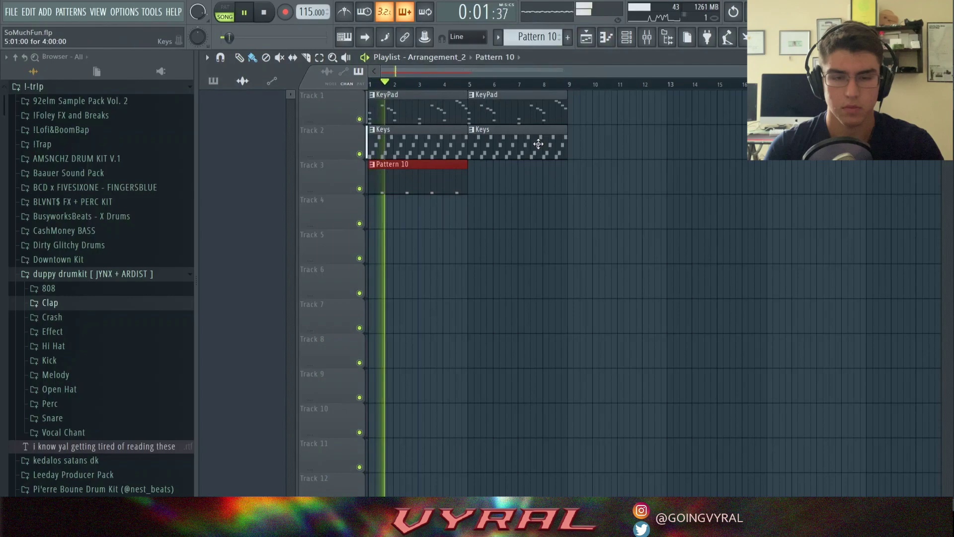
key(space)
Place two back-to-back half-beat C5 notes at the start of bar 1 in the Hi Hat [ Gala ] piano roll
click(631, 42)
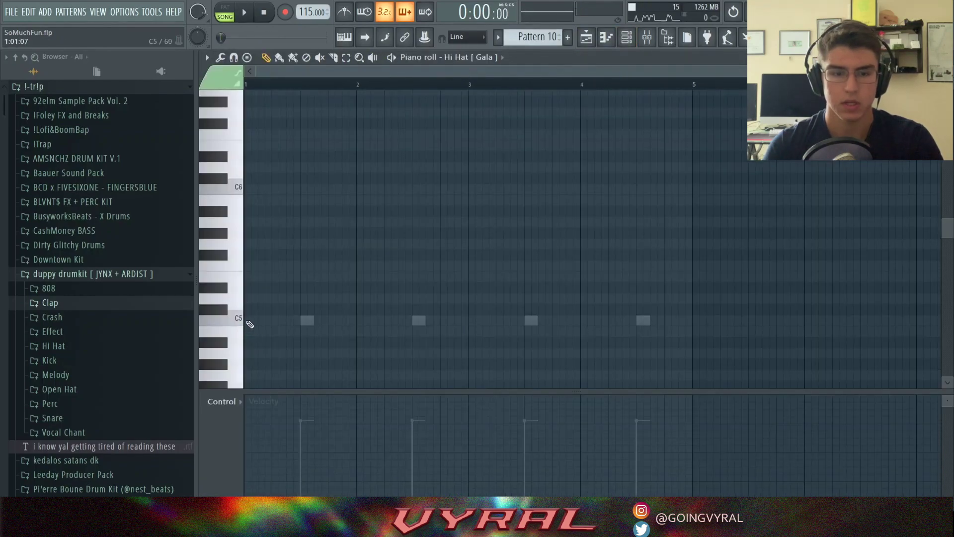
click(251, 320)
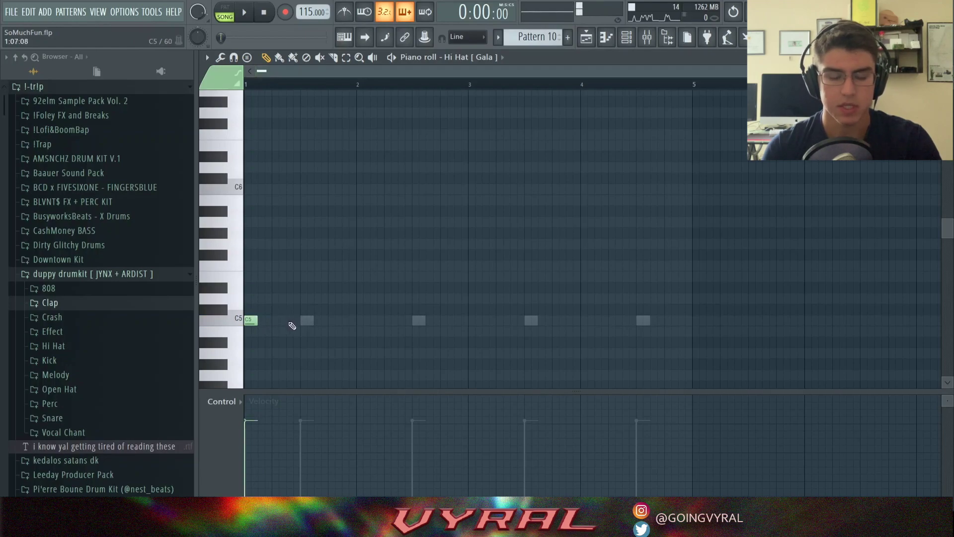
drag(287, 321, 264, 321)
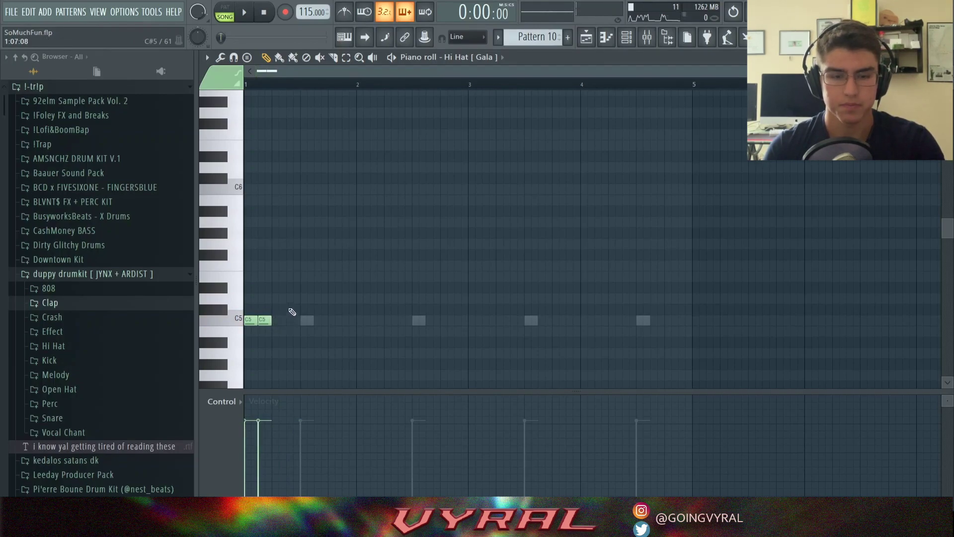
Duplicate the hi-hat notes end to end until they fill bars 1 to 4, and play the result
key(ctrl+e)
drag(293, 310, 242, 347)
key(l)
key(ctrl+b)
key(ctrl+b)
key(ctrl+b)
key(ctrl+b)
key(ctrl+b)
key(ctrl+b)
key(ctrl+b)
key(ctrl+b)
key(ctrl+b)
key(ctrl+b)
key(ctrl+b)
key(ctrl+b)
key(ctrl+b)
key(ctrl+b)
key(ctrl+b)
key(space)
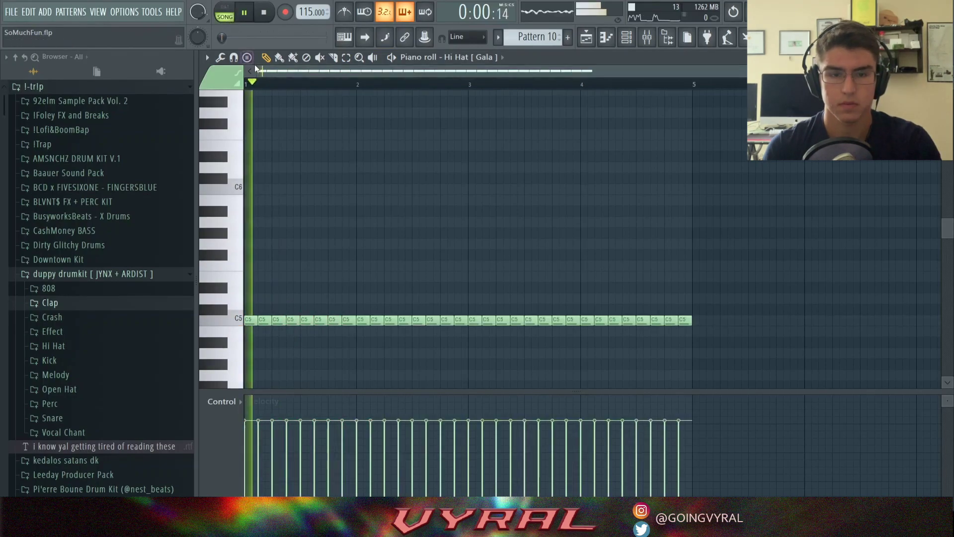
key(space)
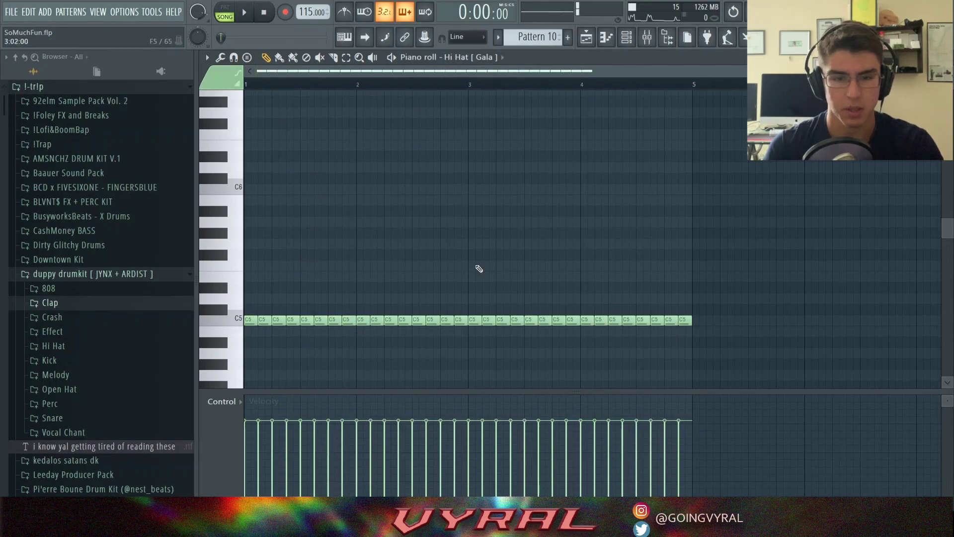
Play the hi-hat pattern with its rolls and pitch variations, and open the channel rack at the 808 channel
key(space)
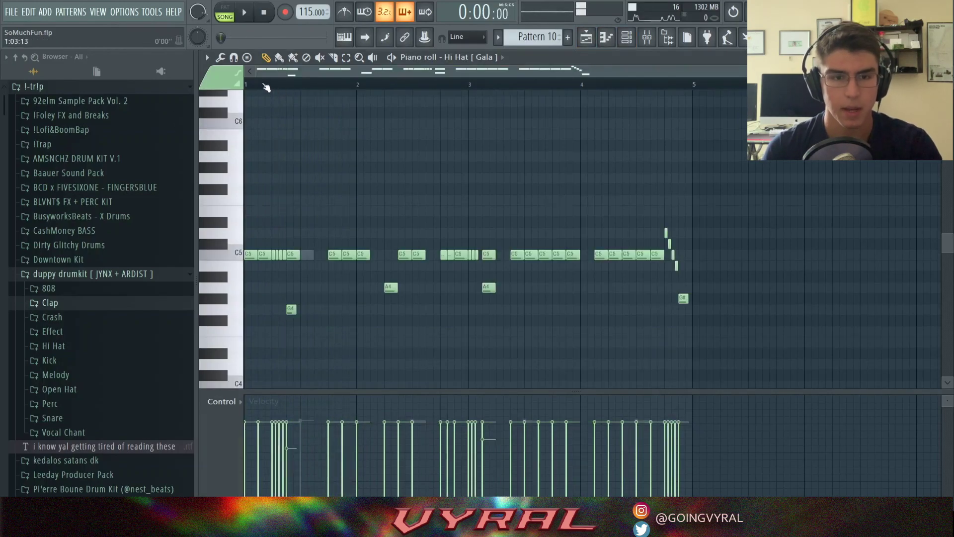
key(space)
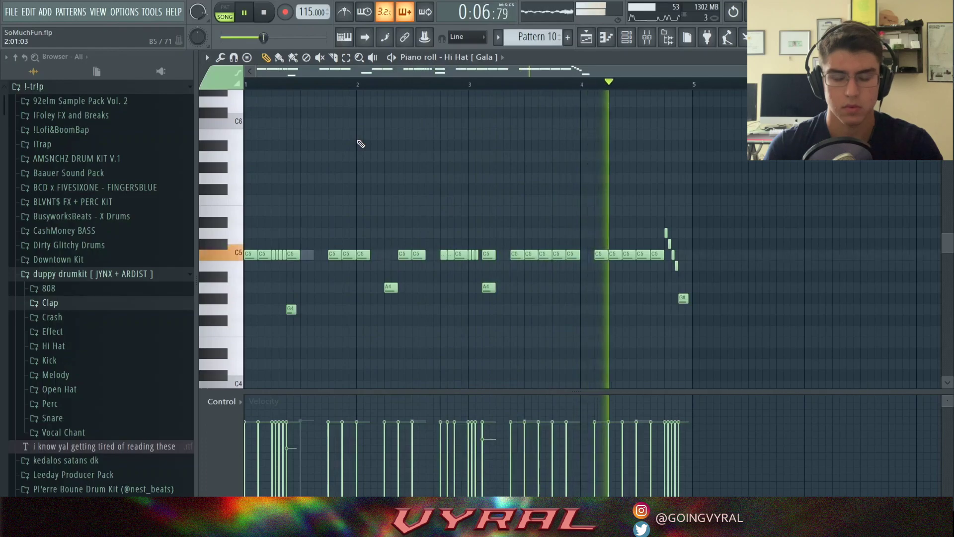
key(space)
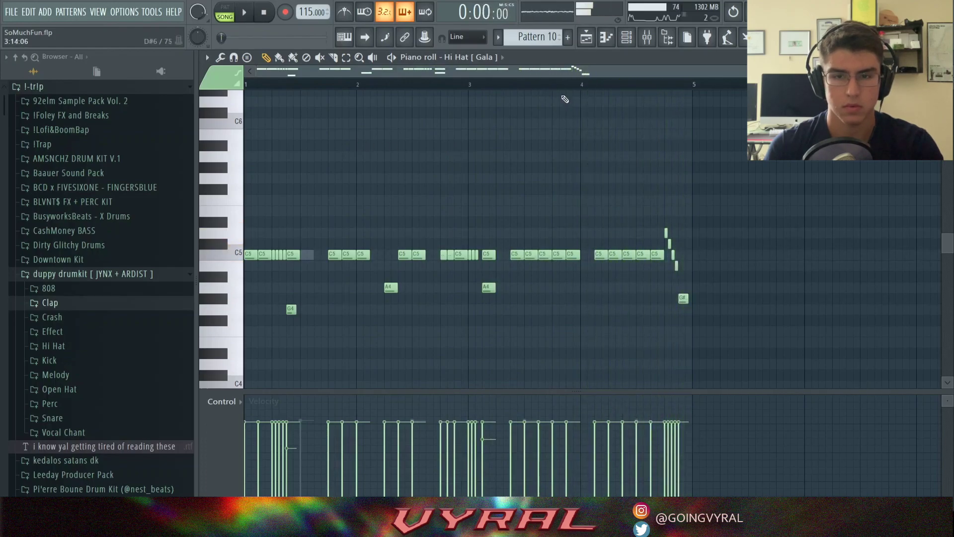
click(627, 38)
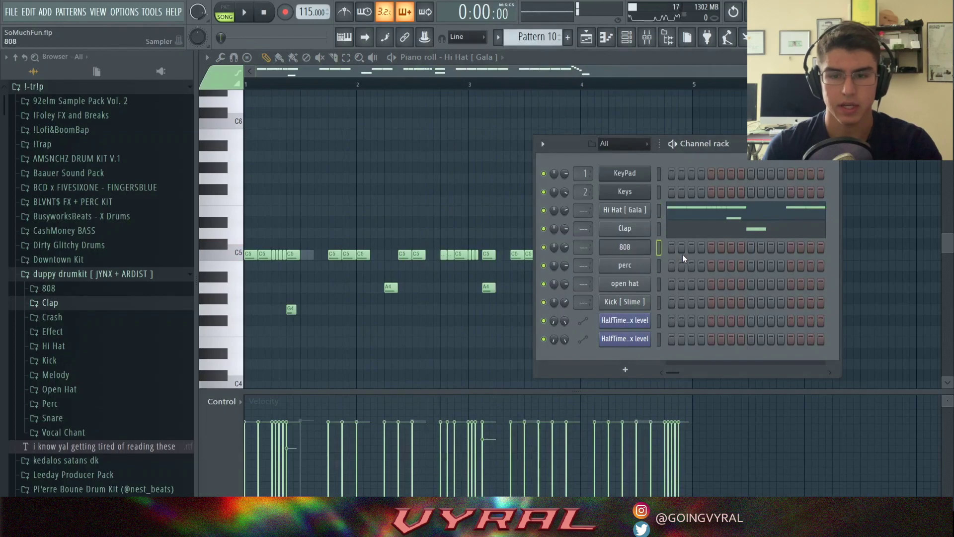
Place a half-beat F6 note at the start of bar 1 in the 808 piano roll
key(F7)
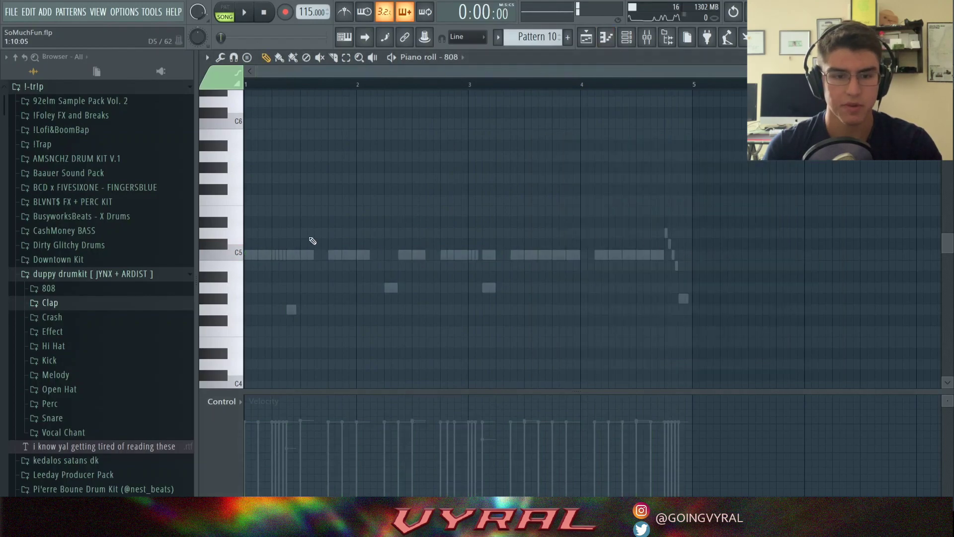
click(626, 38)
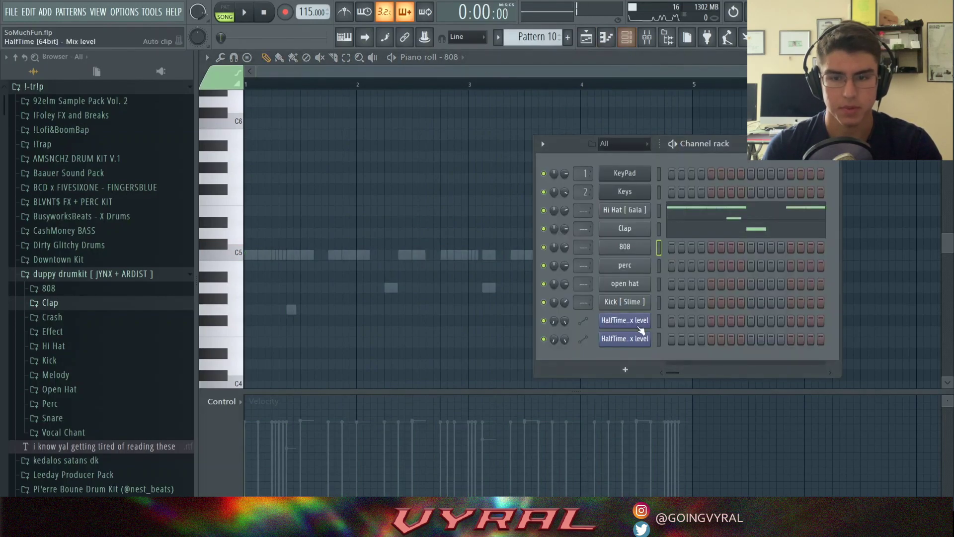
click(624, 247)
click(642, 198)
scroll(319, 240, up, 1)
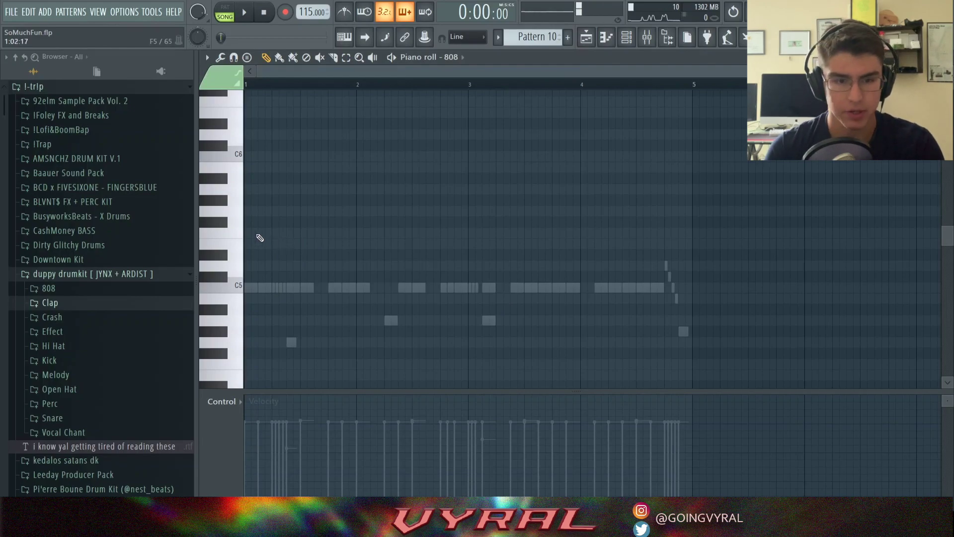
scroll(283, 239, up, 2)
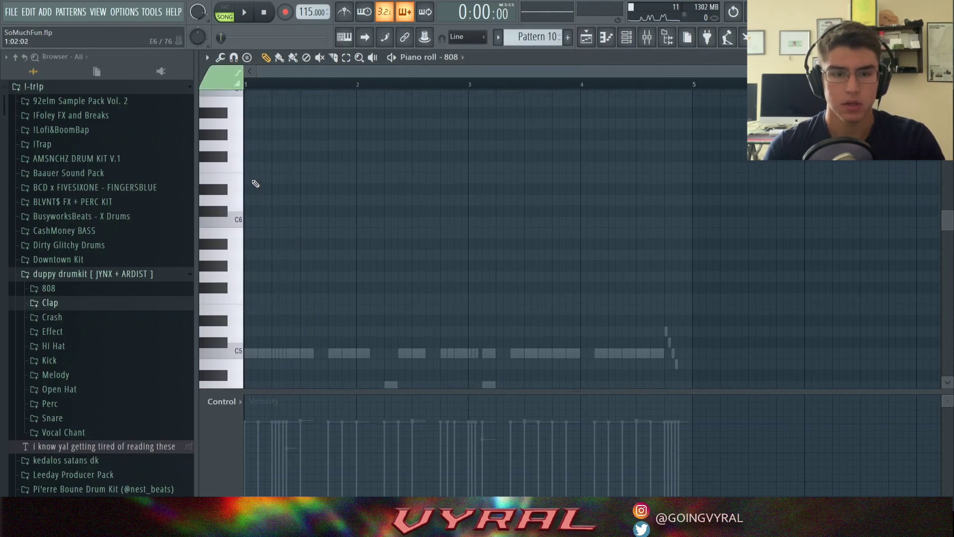
click(251, 167)
drag(253, 169, 252, 175)
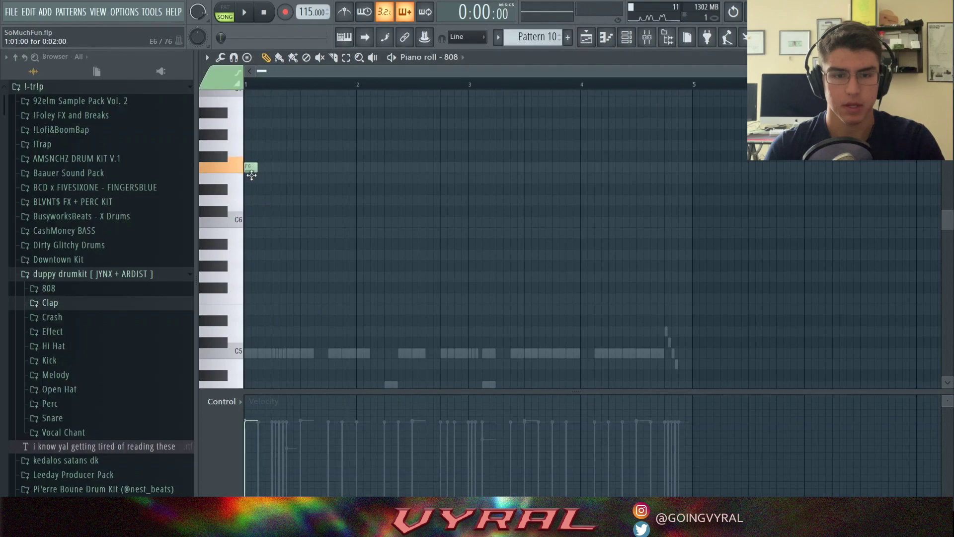
scroll(251, 178, up, 1)
click(252, 200)
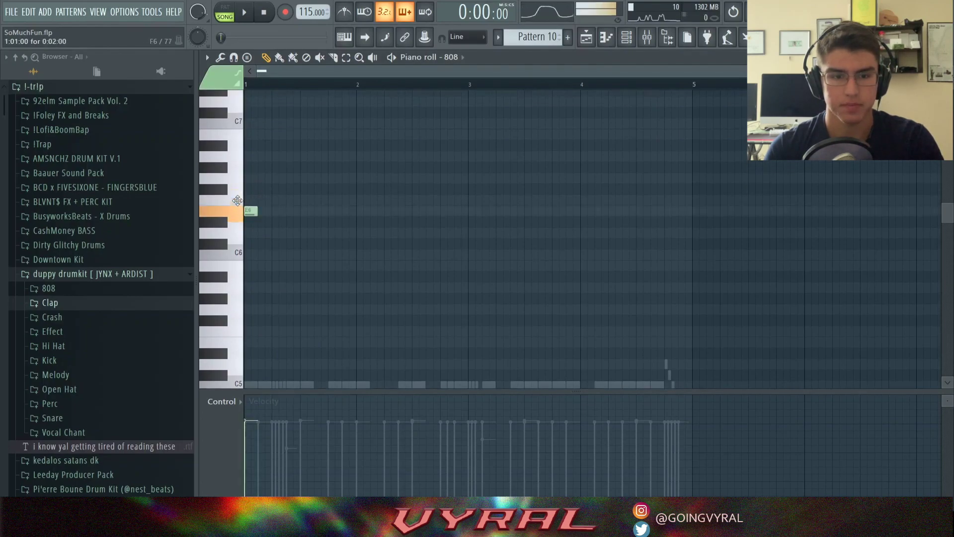
Lengthen the first F6 note to one and a half beats and add a one-beat F6 note on beat 4 of bar 1
key(space)
click(276, 201)
right_click(277, 201)
key(space)
key(space)
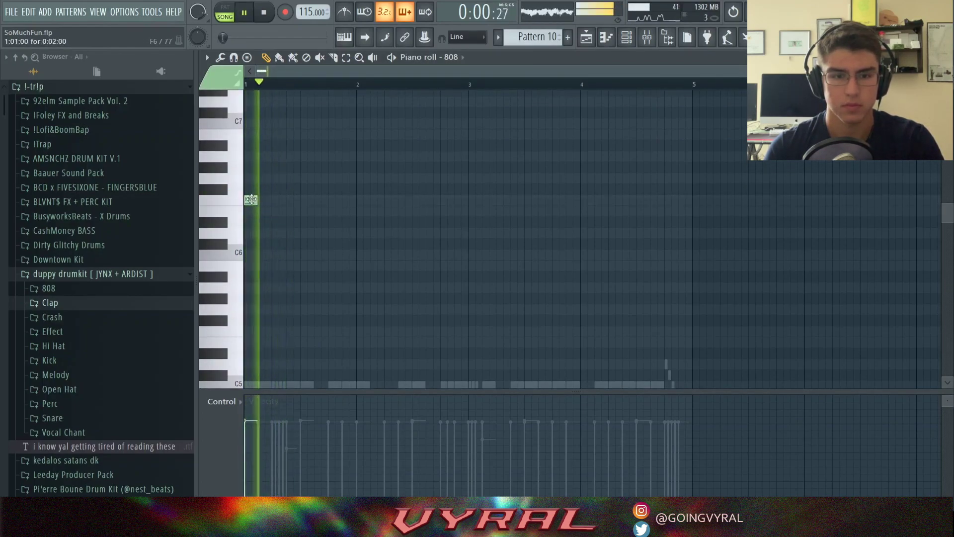
drag(256, 200, 355, 203)
key(space)
key(space)
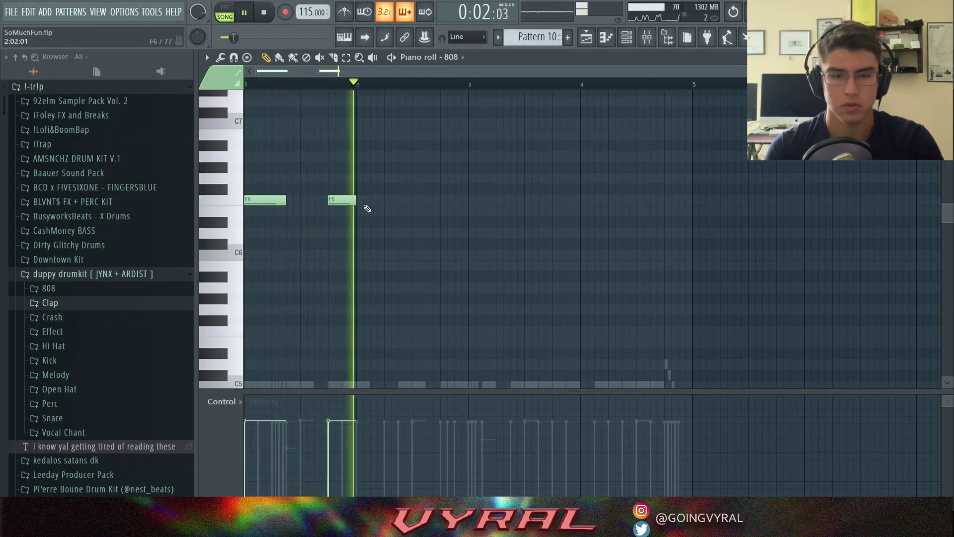
Add a half-beat F6 note followed directly by a one-beat F6 note at the end of bar 2
click(438, 201)
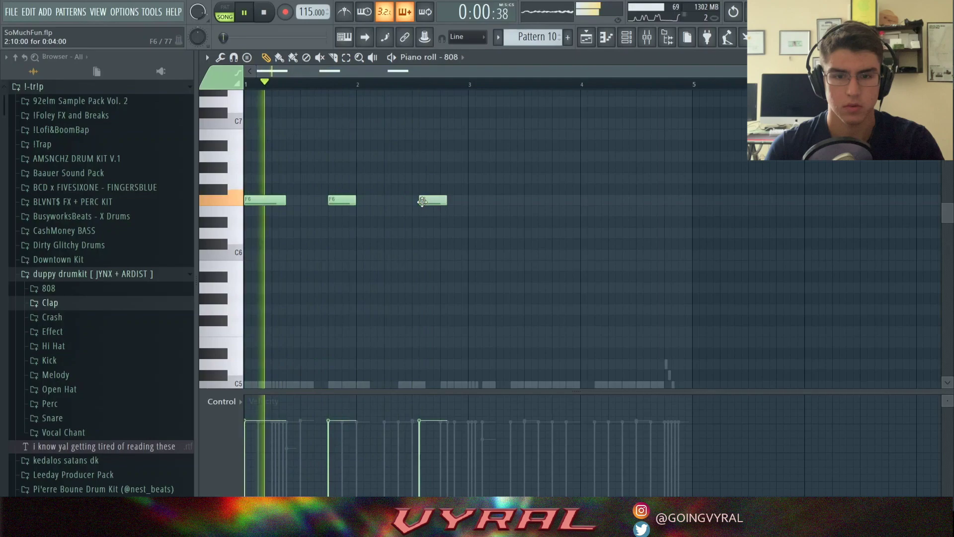
drag(451, 201, 445, 201)
drag(434, 202, 469, 202)
click(448, 201)
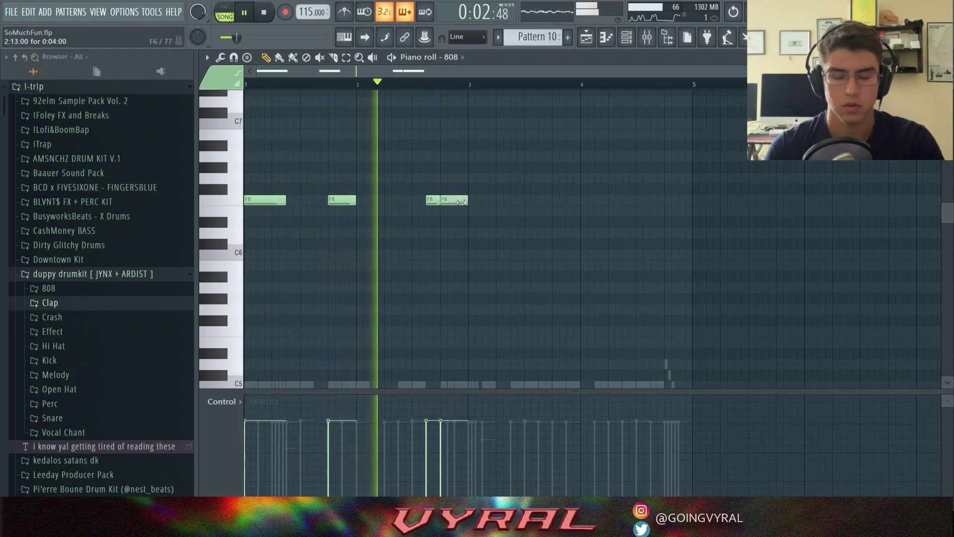
Add two F6 notes in bar 3, one at the start and a one-beat note midway through beat 2
click(471, 201)
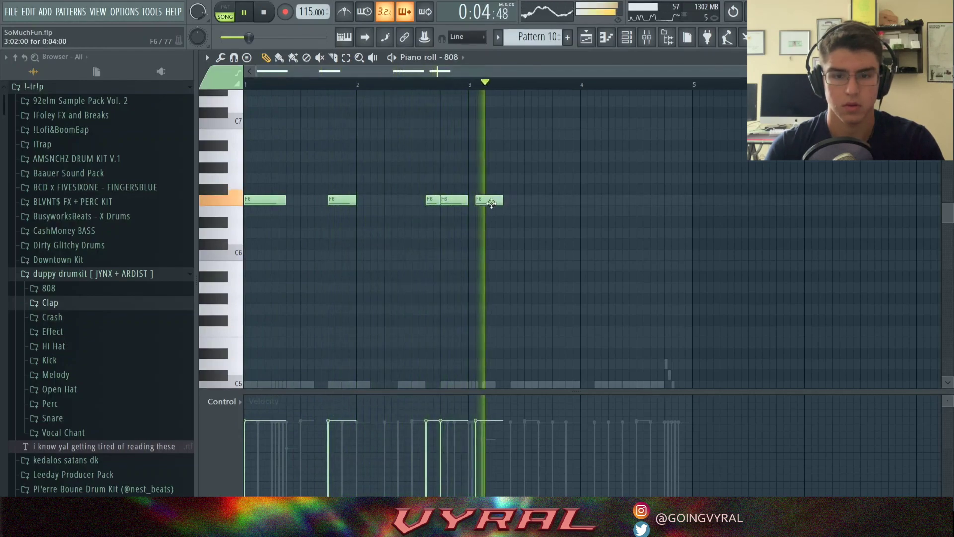
click(513, 200)
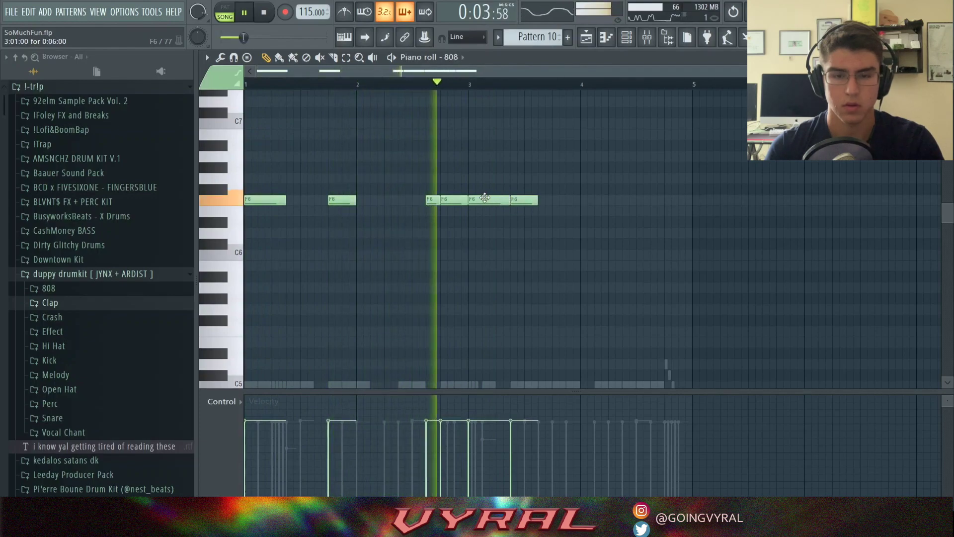
drag(493, 201, 511, 202)
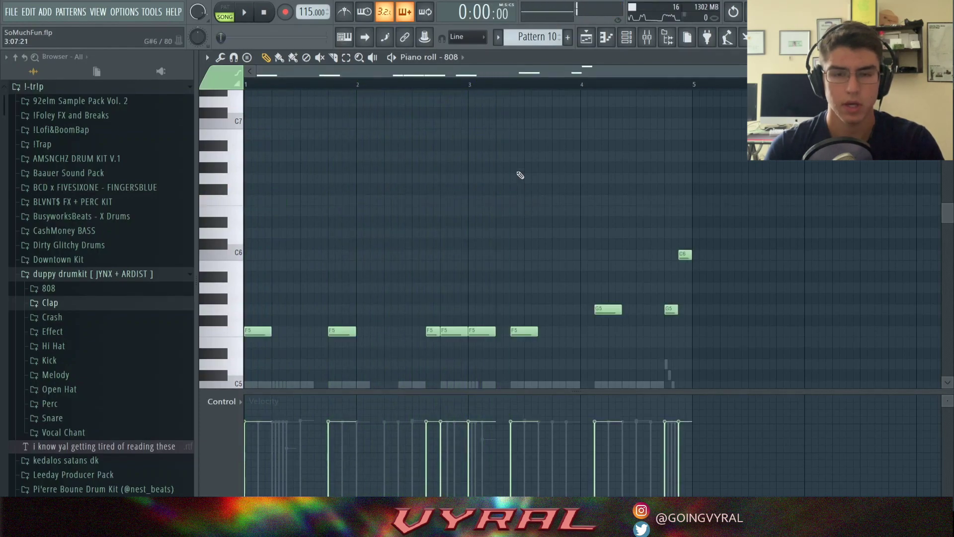
Play the arrangement from the start to hear the 808 line through bar 4
scroll(517, 175, down, 1)
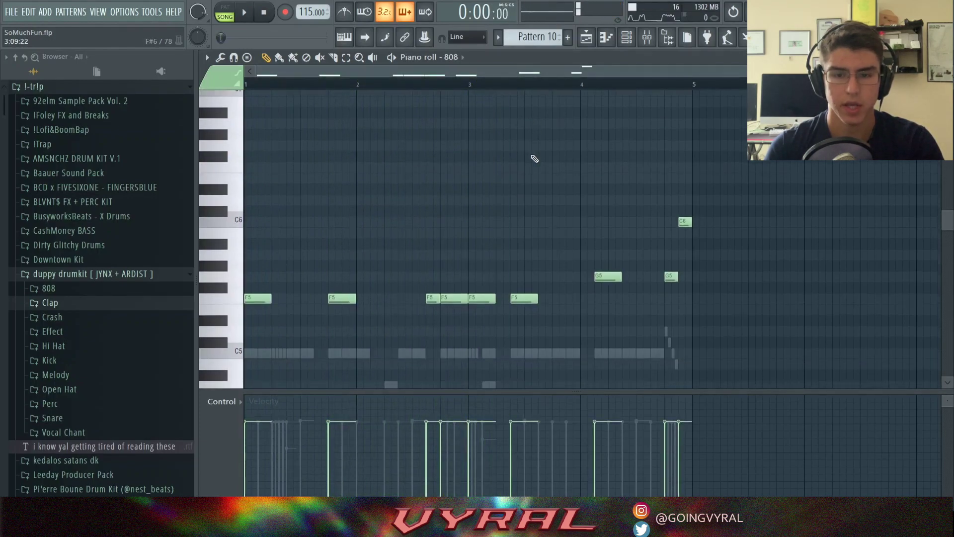
scroll(330, 108, down, 1)
click(243, 12)
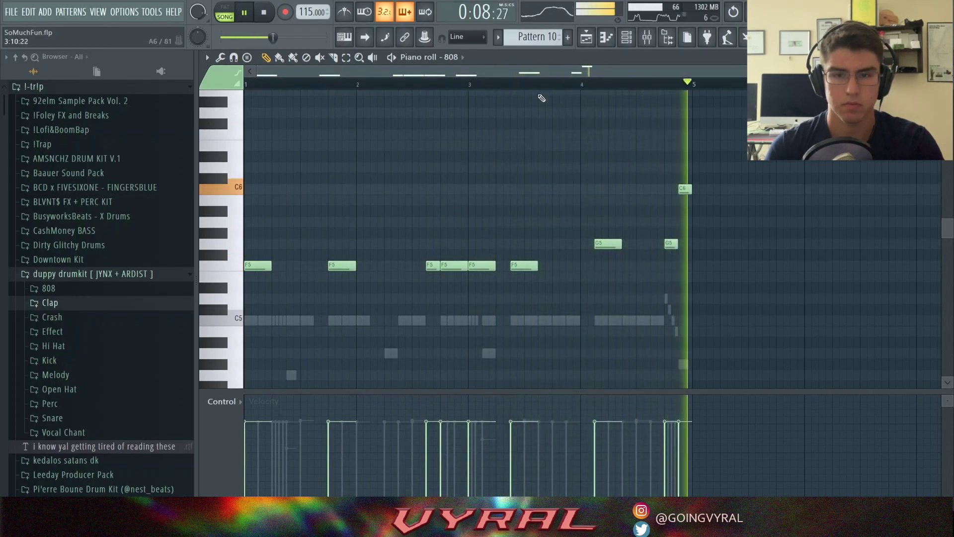
key(space)
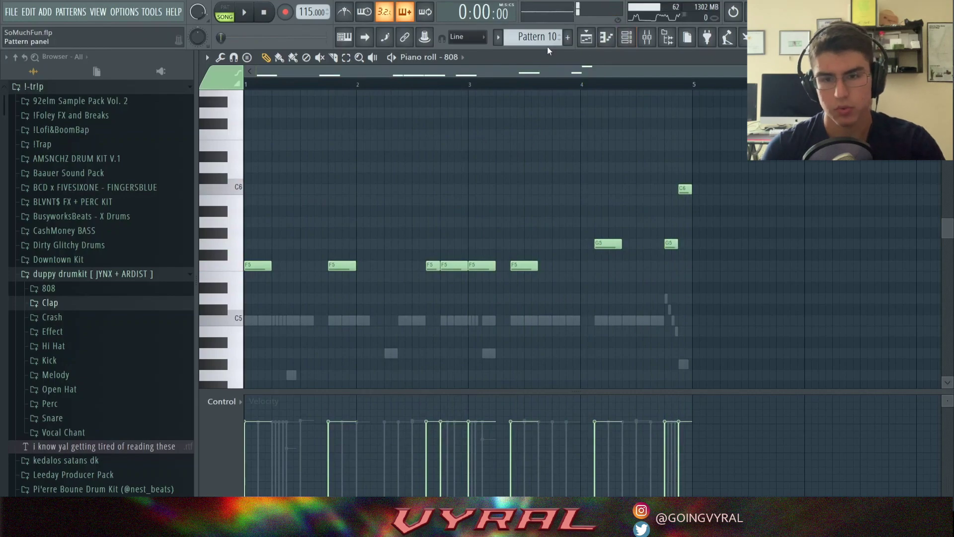
Place half-beat D#5 notes in the perc piano roll on beat 2 of bar 1, at the end of bar 3 and half a beat into bar 4
click(625, 43)
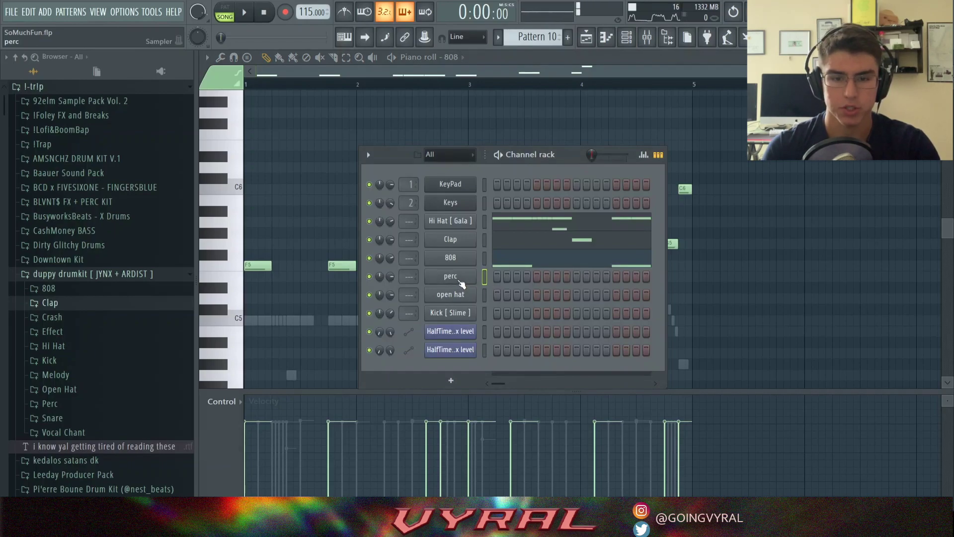
click(459, 282)
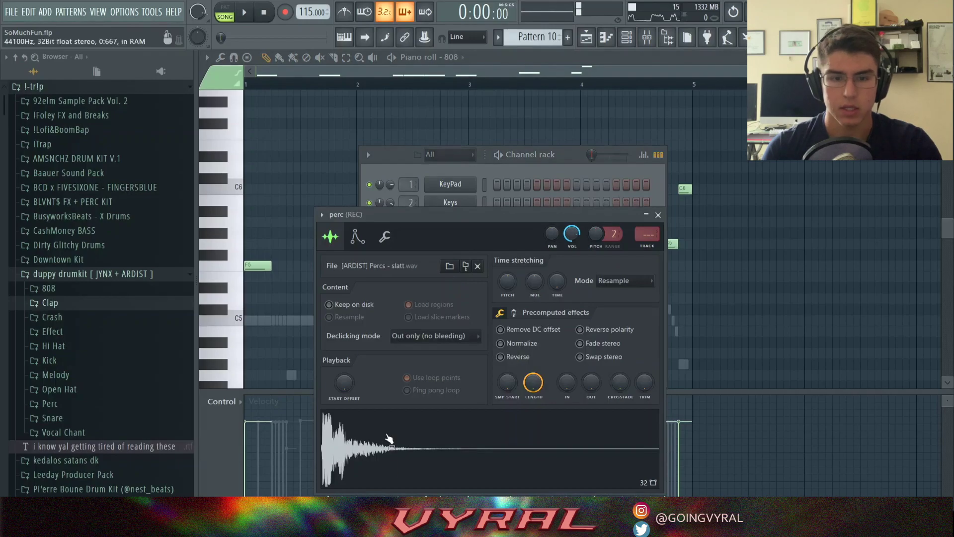
click(657, 216)
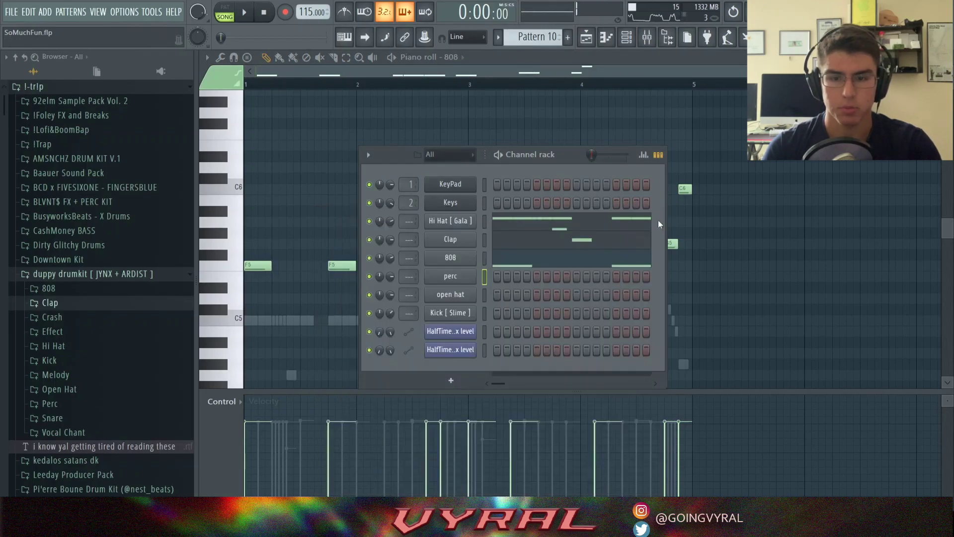
key(F7)
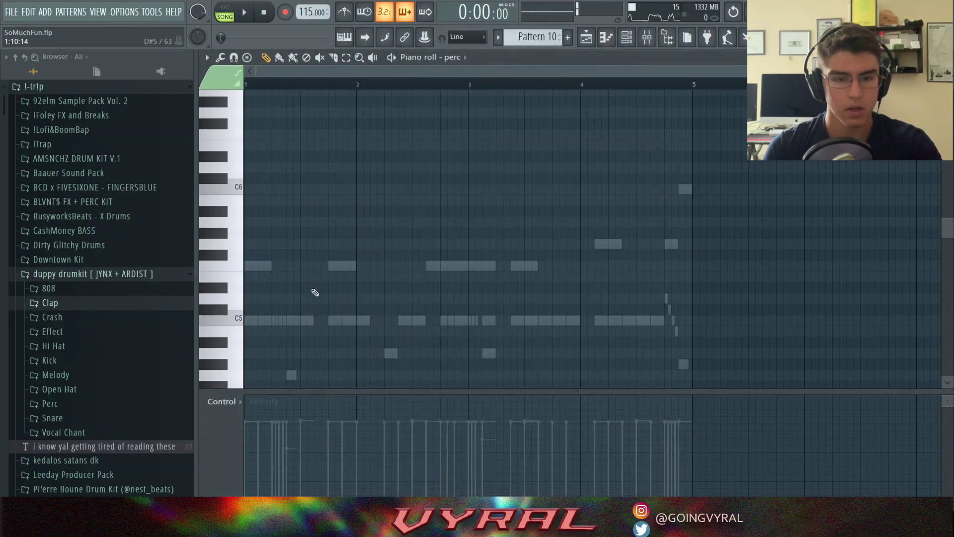
scroll(313, 290, down, 1)
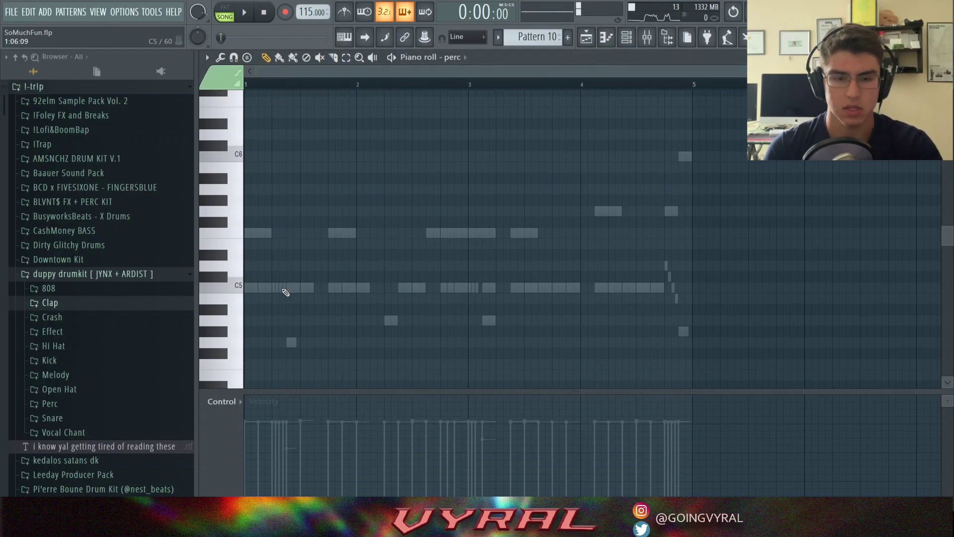
key(space)
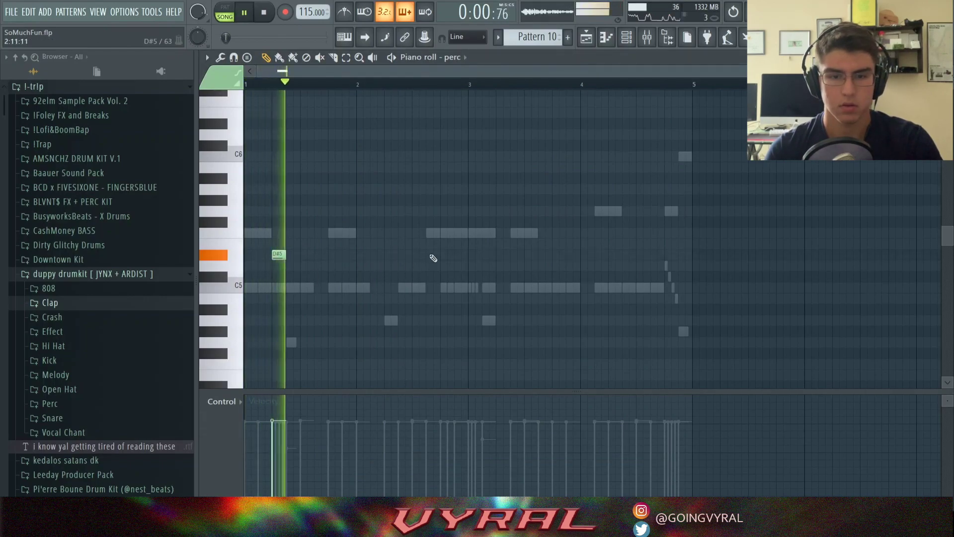
click(572, 255)
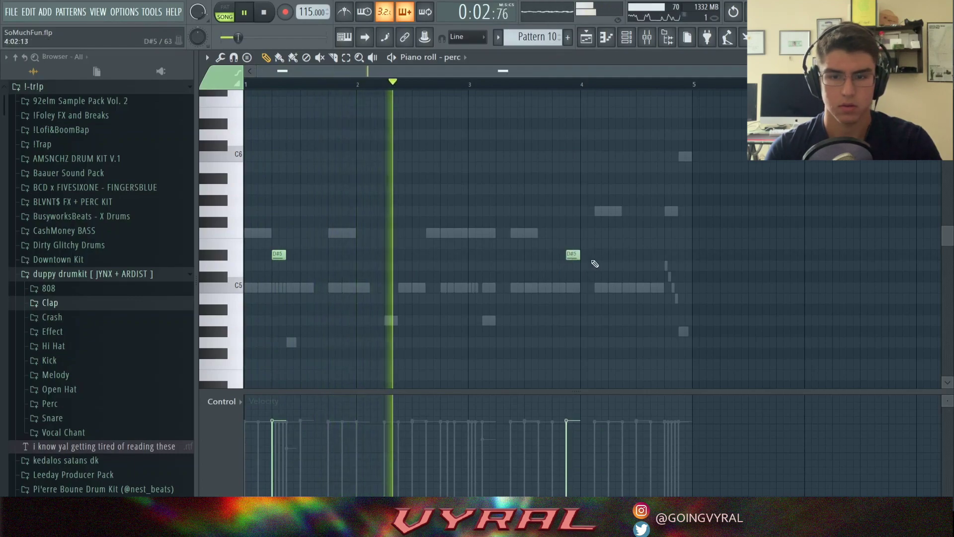
click(600, 255)
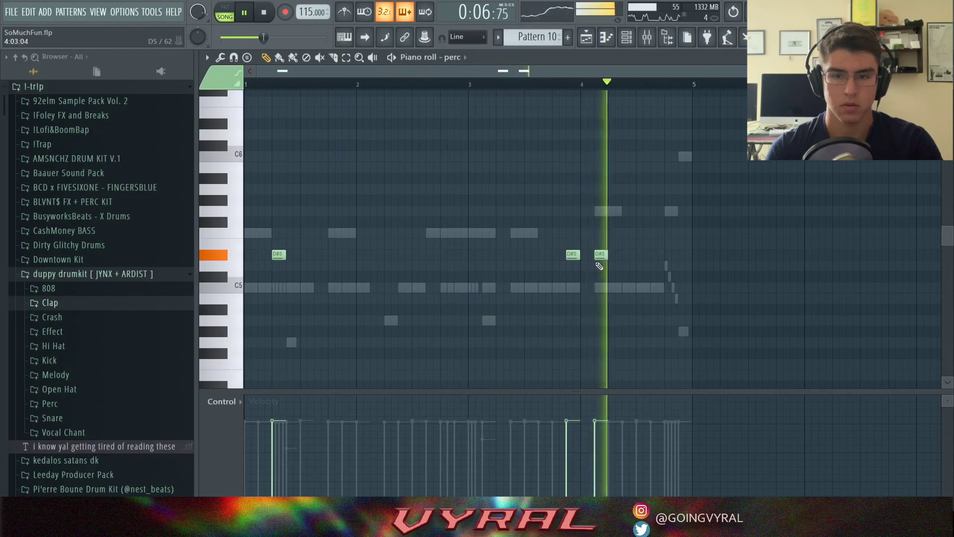
key(space)
Place a half-beat G4 note on beat 4 of bar 1 in the open hat piano roll and play it
key(F6)
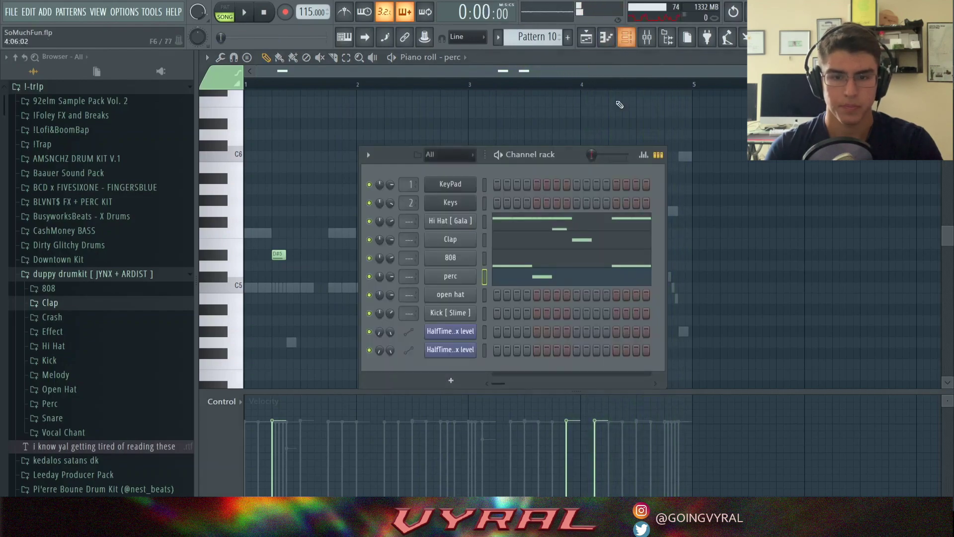
click(452, 295)
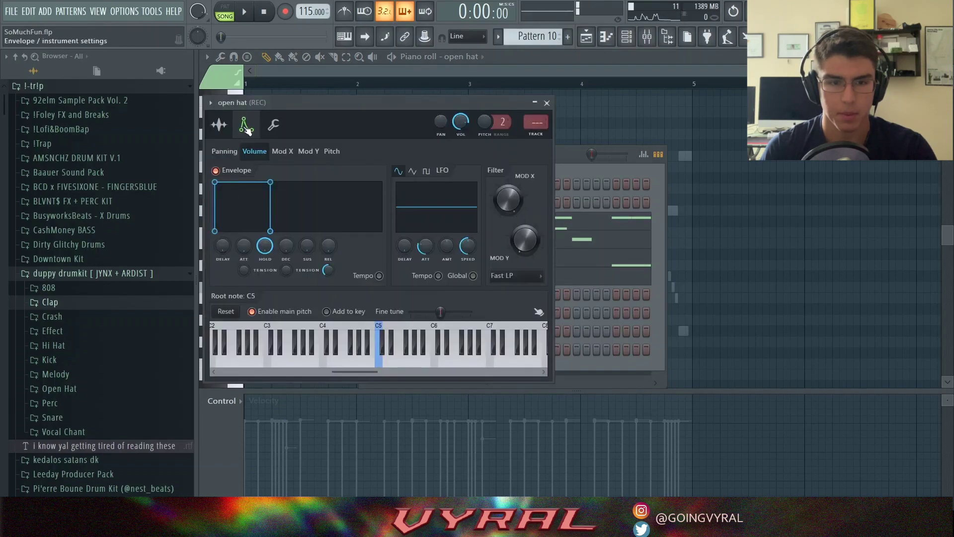
click(547, 103)
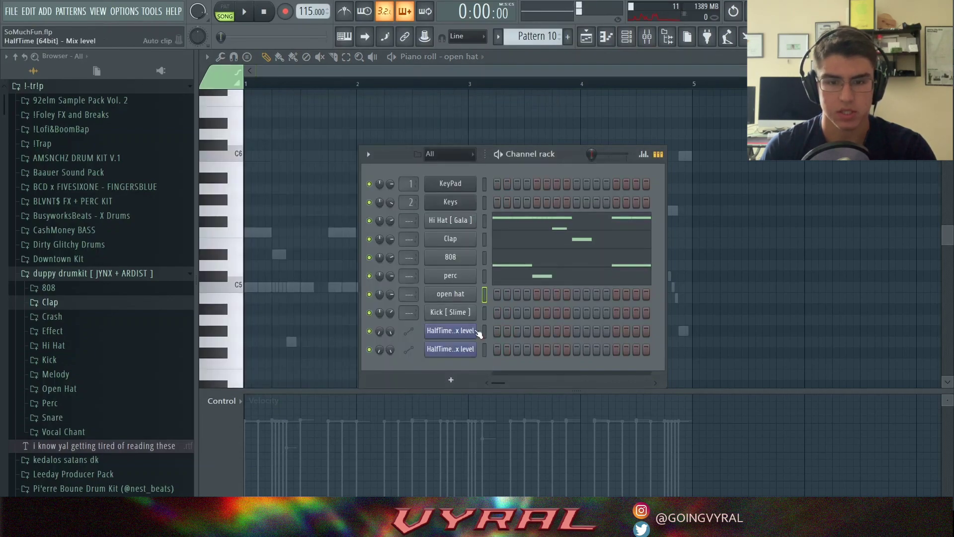
key(F7)
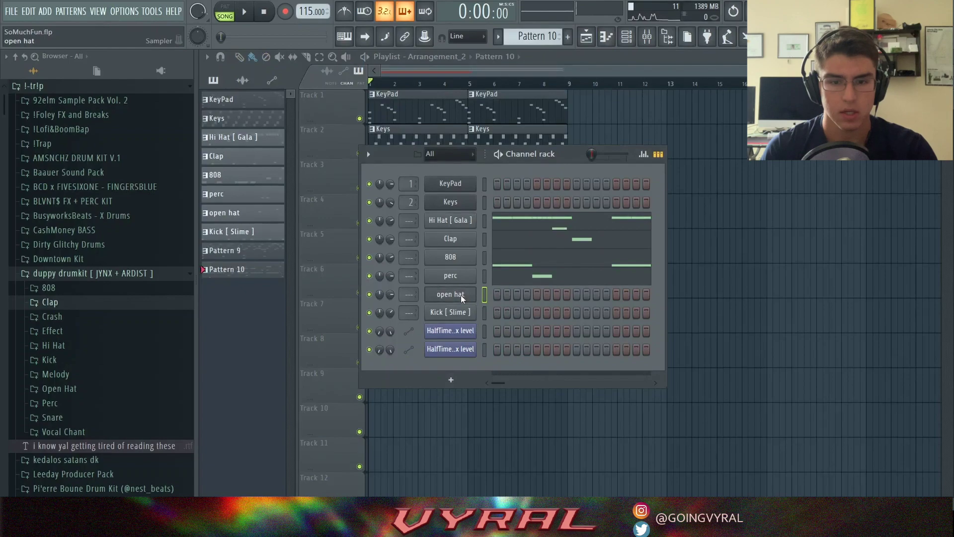
key(F7)
key(space)
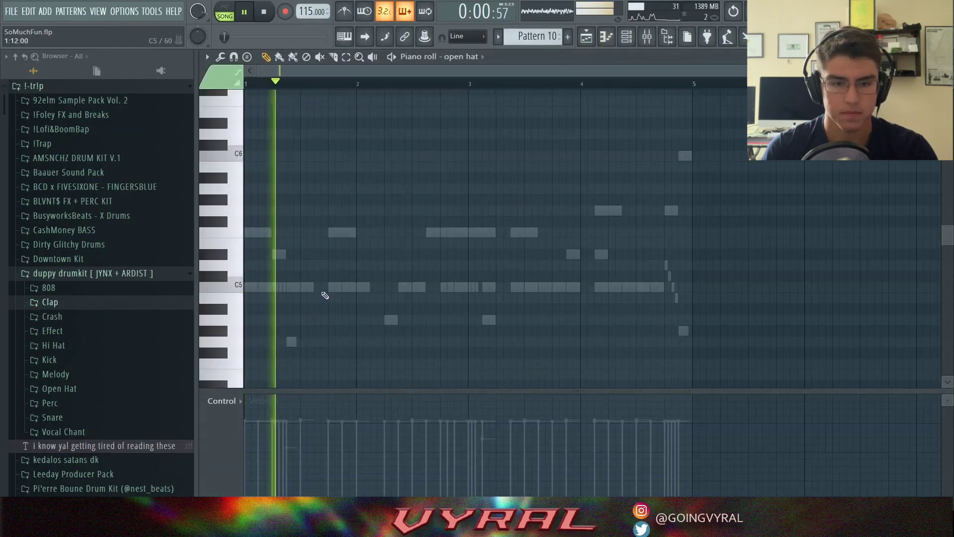
key(space)
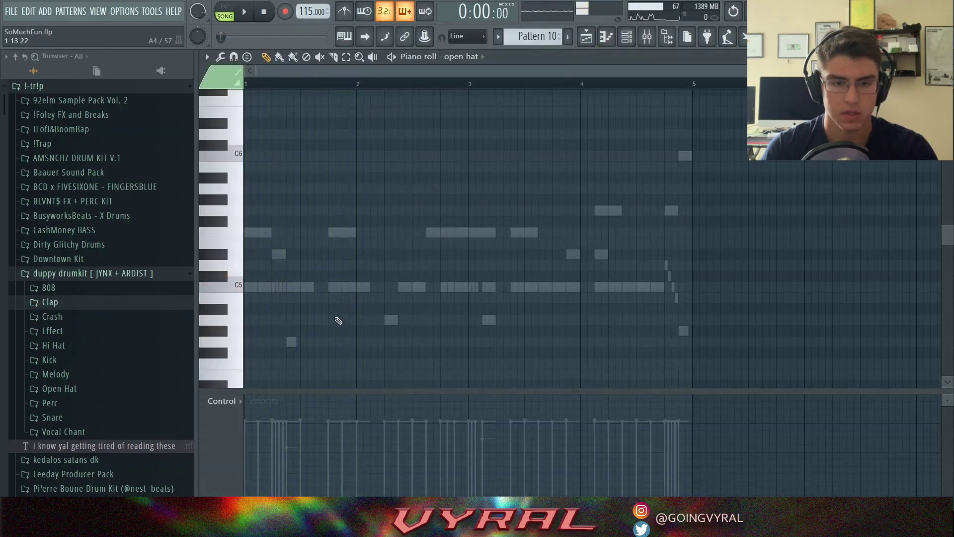
click(331, 342)
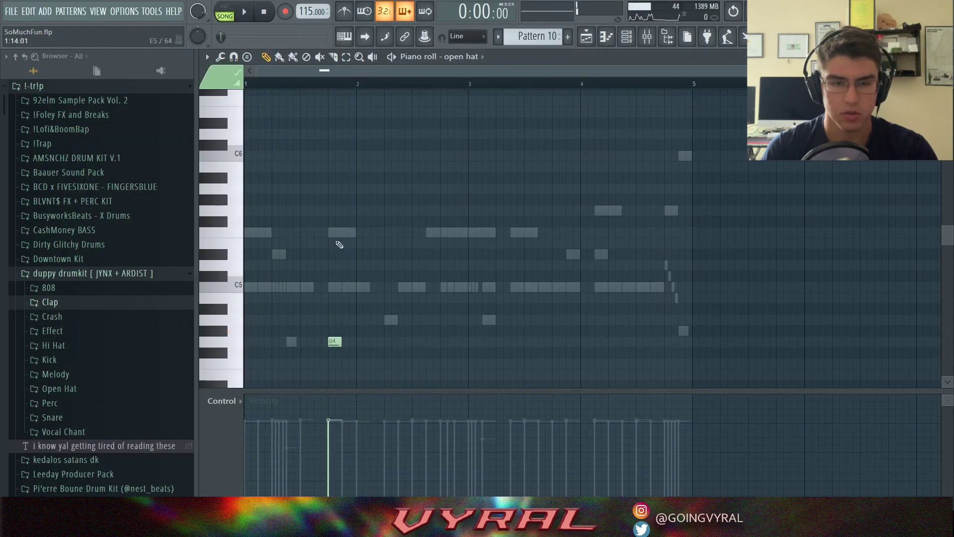
key(space)
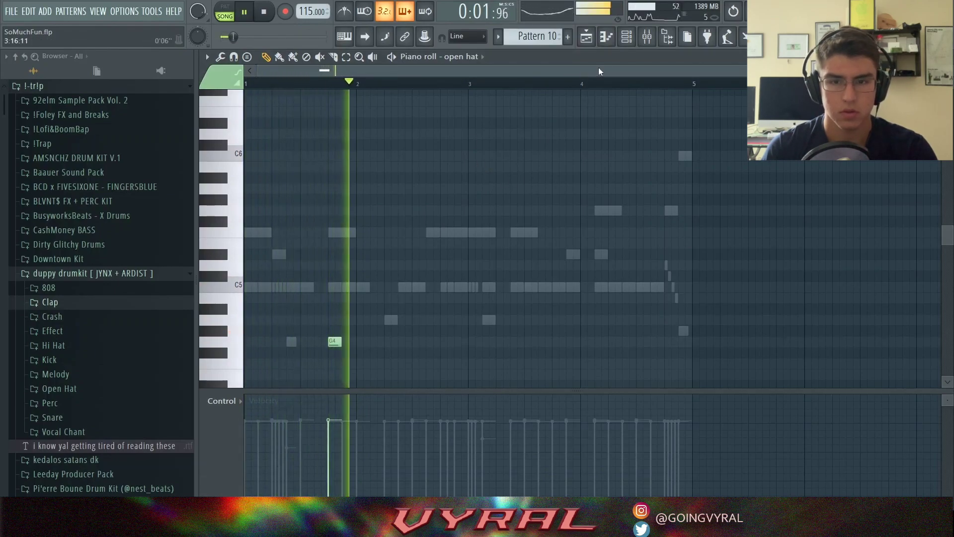
key(F6)
key(space)
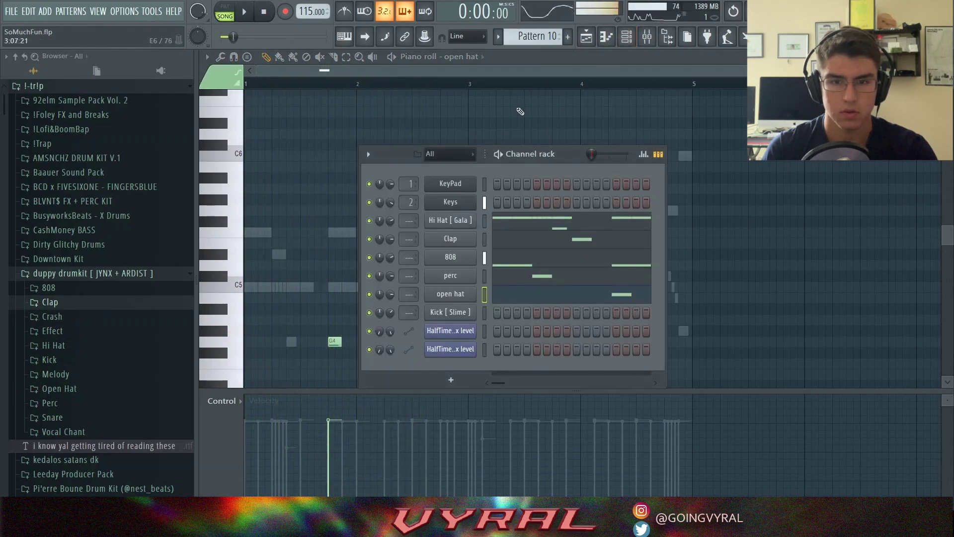
Reopen the open hat piano roll and play the open hat notes through bar 4
right_click(545, 40)
click(572, 110)
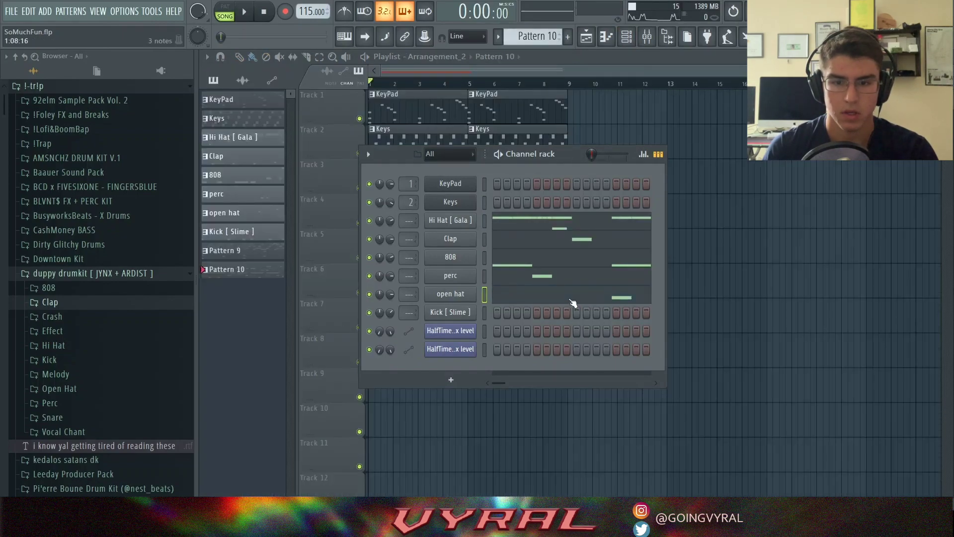
click(571, 299)
scroll(469, 207, down, 1)
key(space)
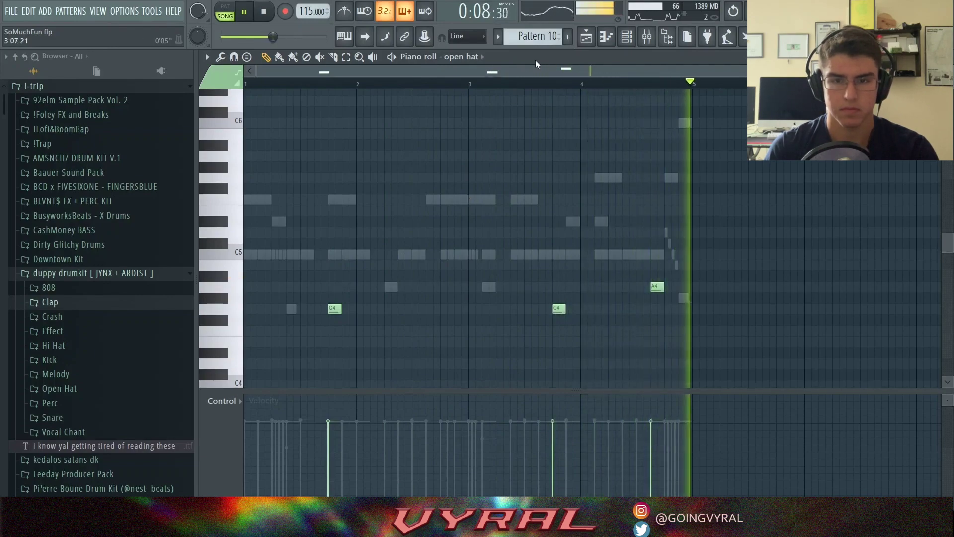
key(space)
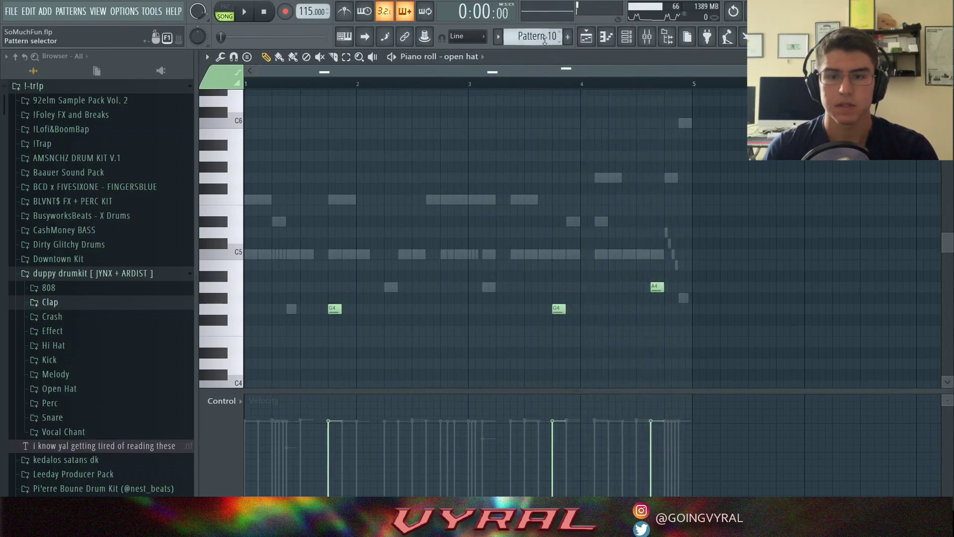
Place half-beat C5 notes in the Kick [ Slime ] piano roll at bar 1, bar 2 beat 2, bar 3 and bar 4, and play them
click(627, 36)
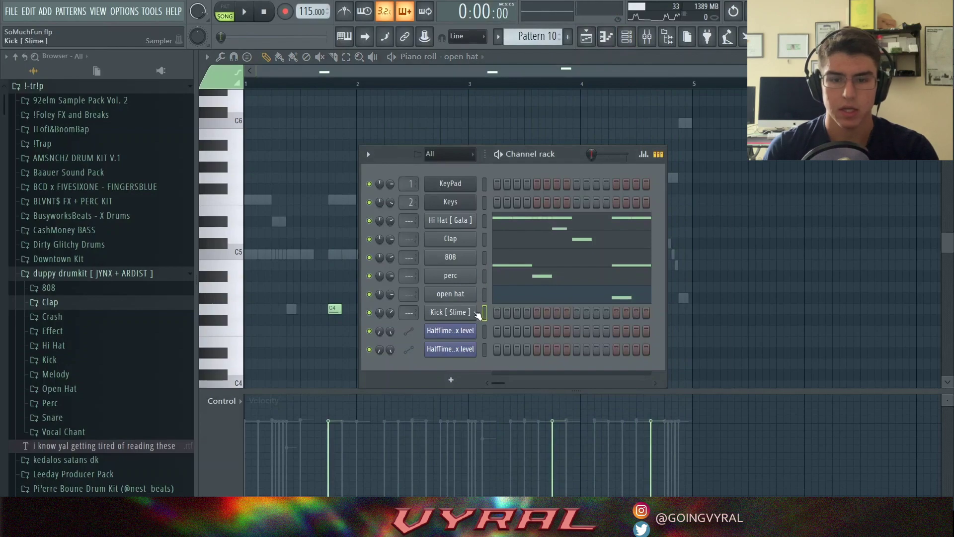
click(482, 312)
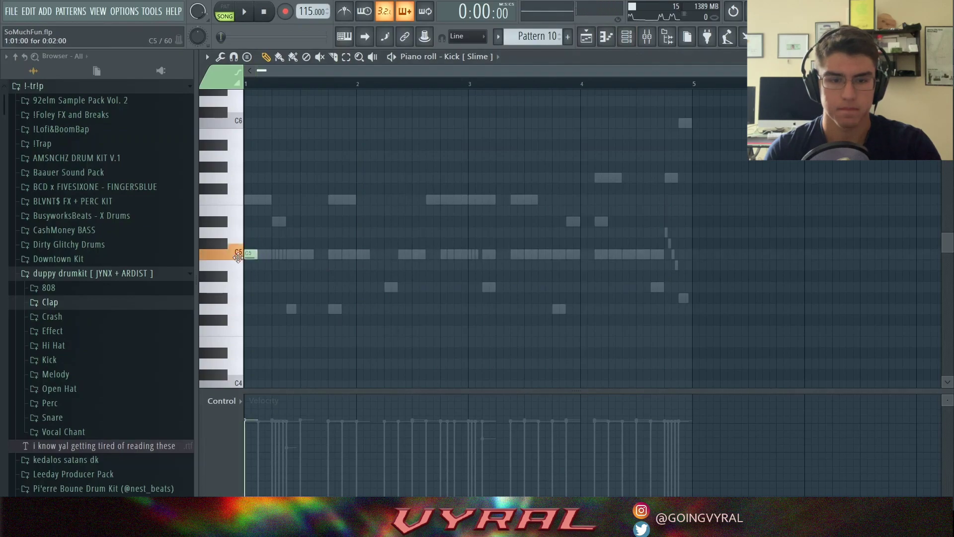
key(space)
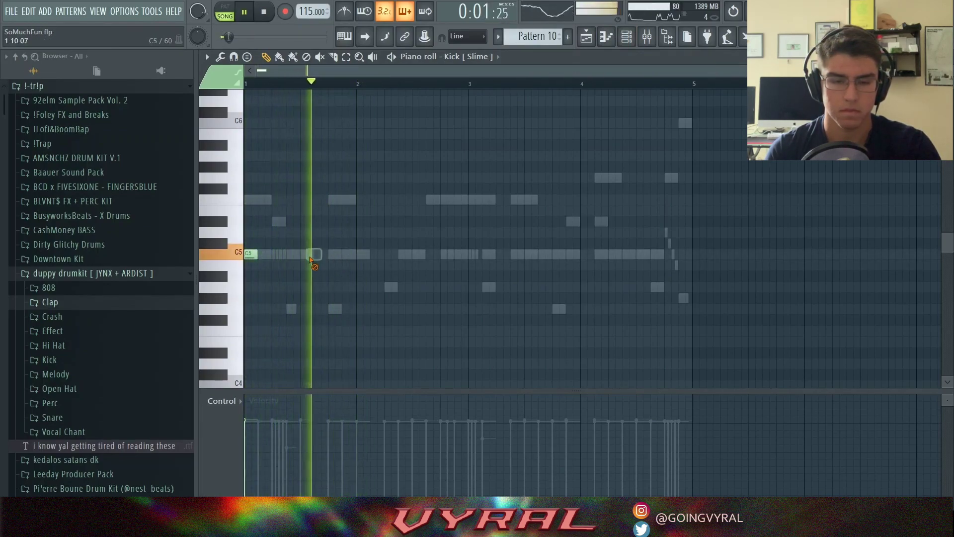
click(388, 254)
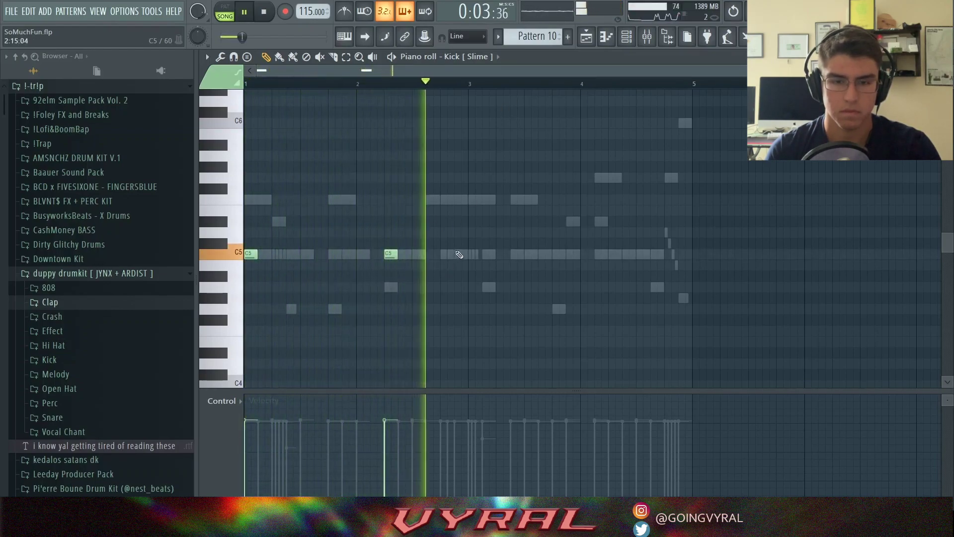
click(472, 254)
click(515, 254)
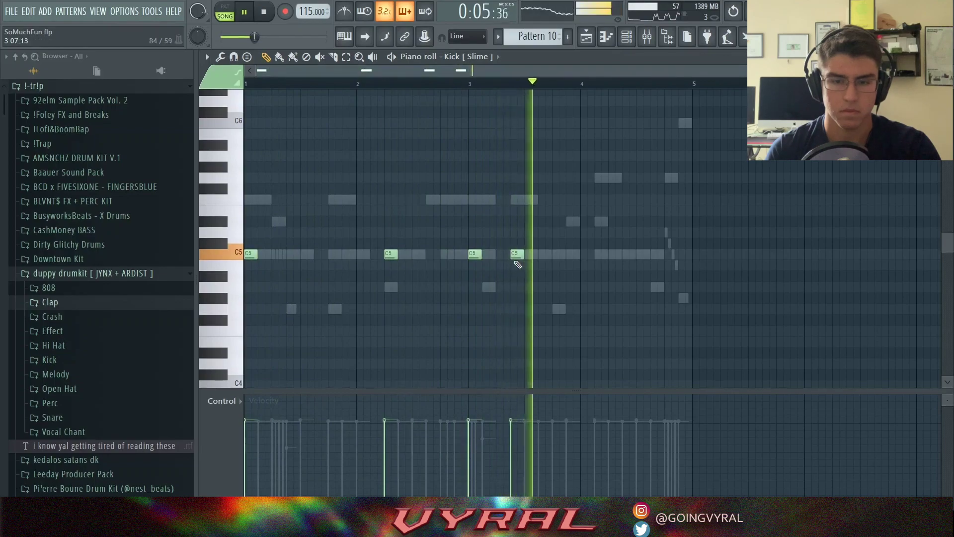
click(678, 255)
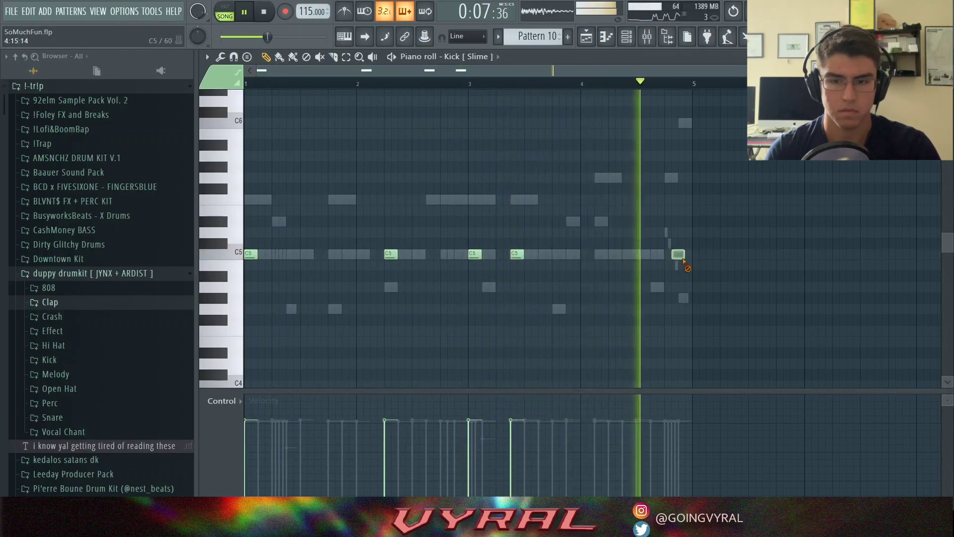
key(space)
key(F6)
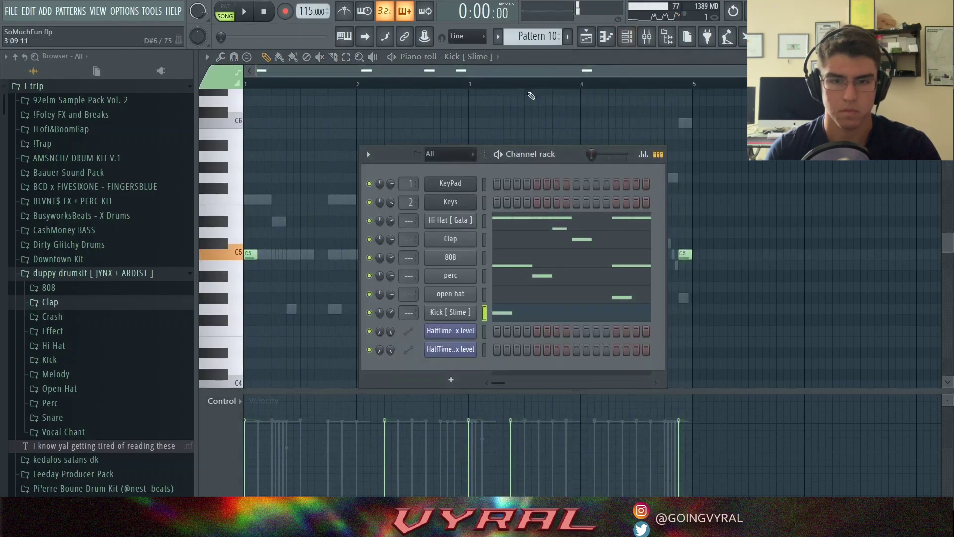
key(F6)
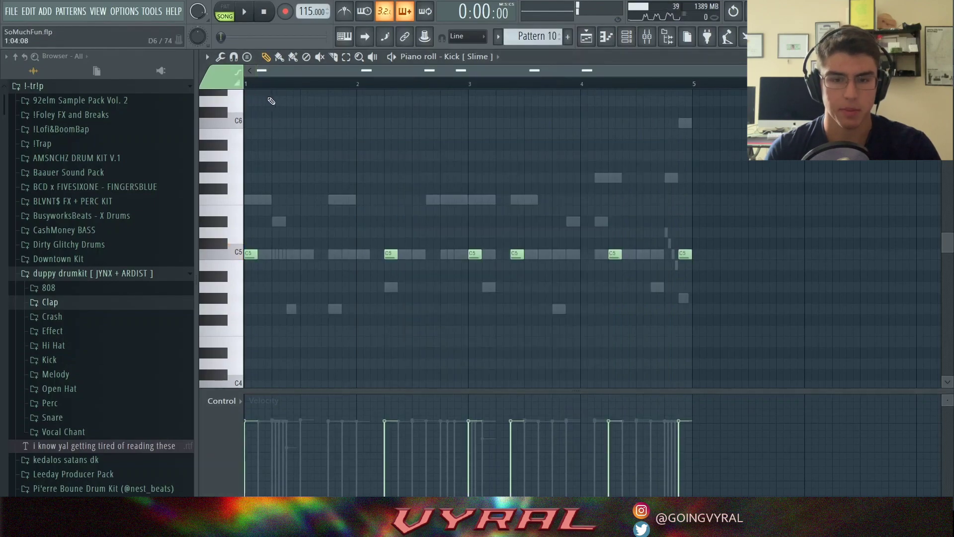
key(space)
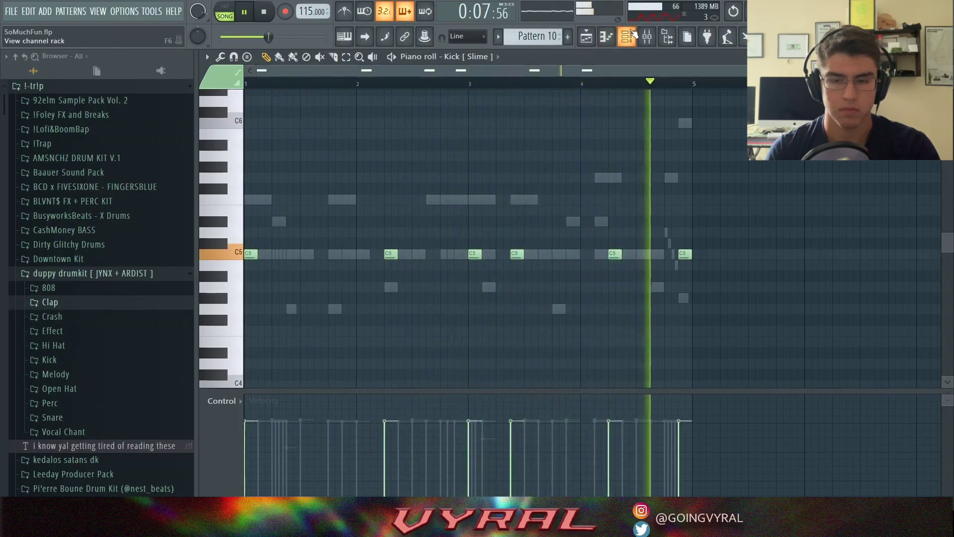
key(space)
Select all clips in the playlist and duplicate them so the copies start at bar 9
click(587, 36)
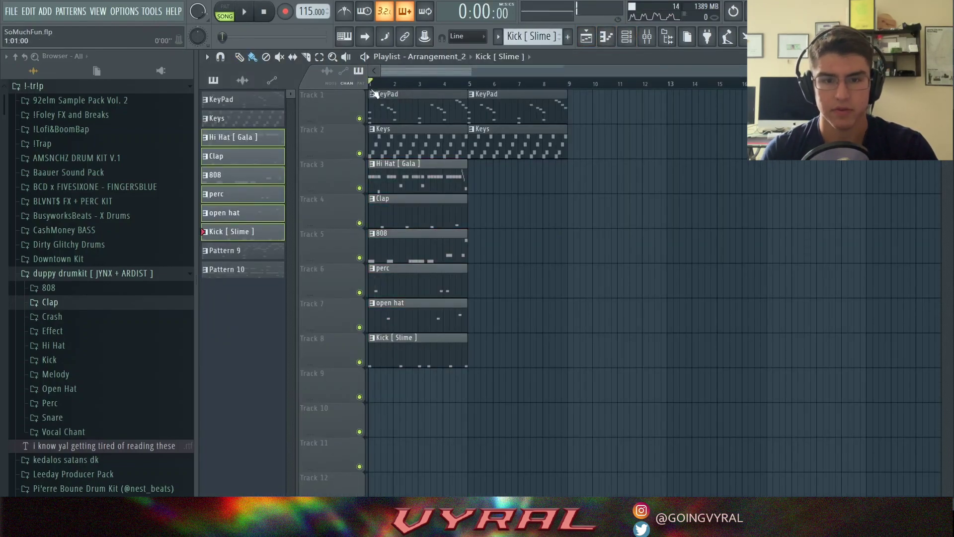
click(242, 81)
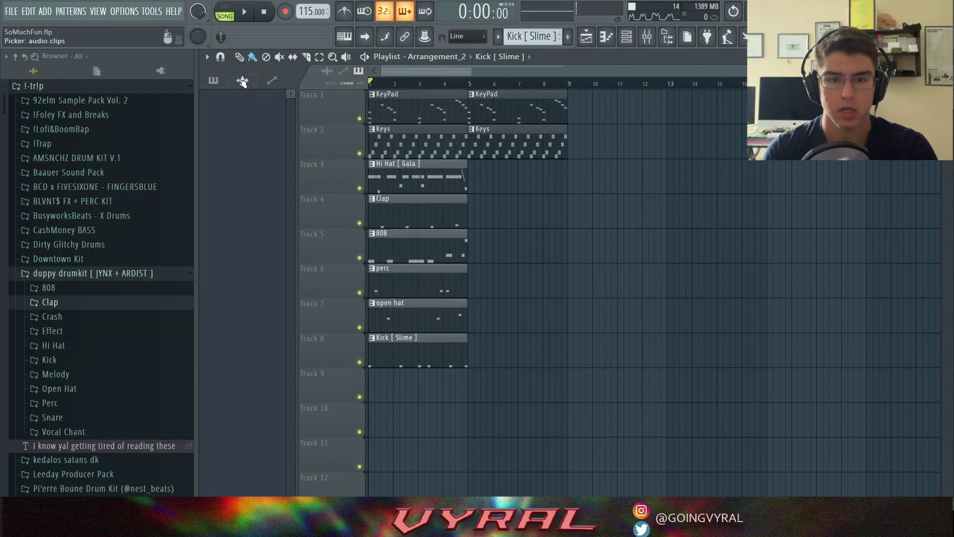
drag(512, 182, 387, 380)
drag(613, 89, 367, 400)
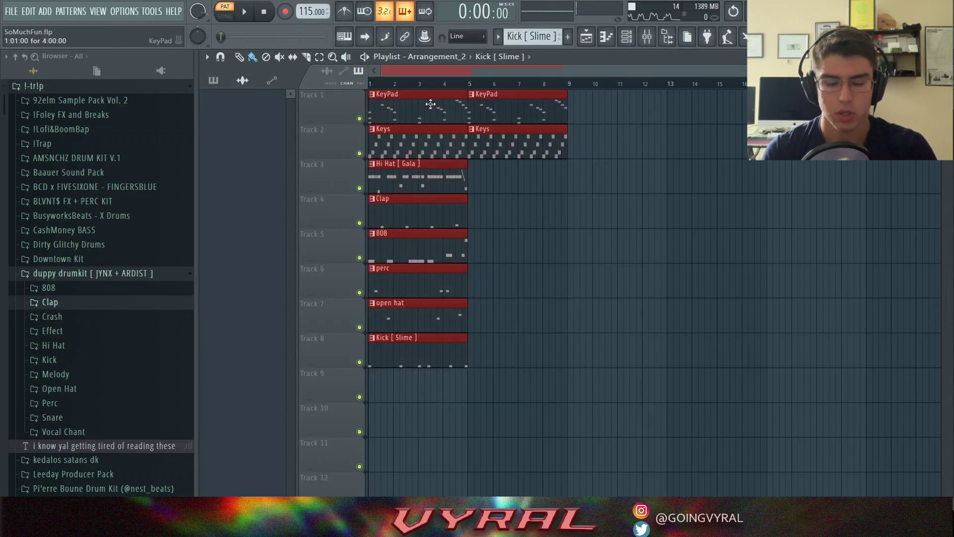
key(ctrl+b)
ctrl+click(519, 183)
Delete the Hi Hat, Clap, 808, perc, open hat and Kick clips from bars 1 to 4 of the playlist
right_click(449, 184)
right_click(439, 217)
right_click(431, 247)
right_click(428, 317)
right_click(430, 350)
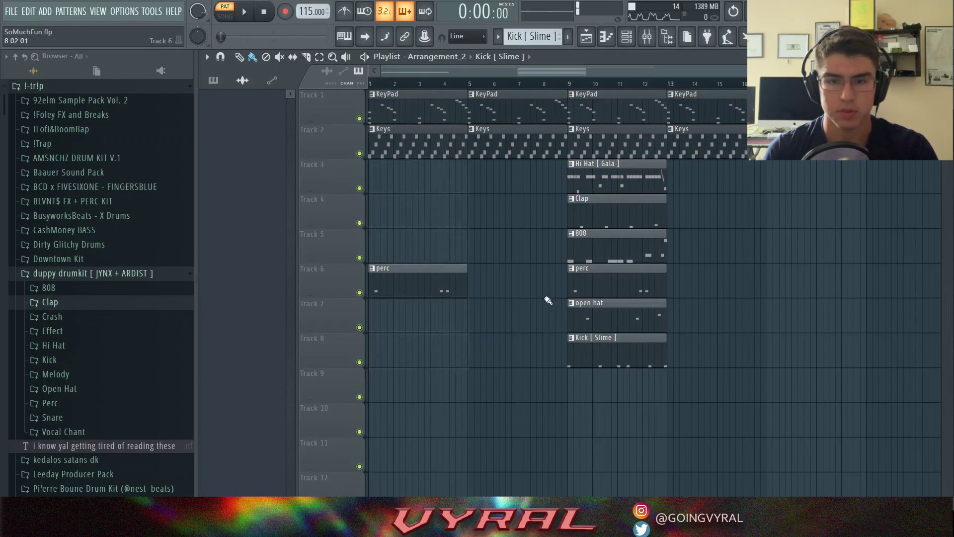
right_click(442, 279)
Delete the KeyPad and Keys clips in bars 5 to 8 and move the clips starting at bar 9 back to bar 5
drag(769, 173, 606, 346)
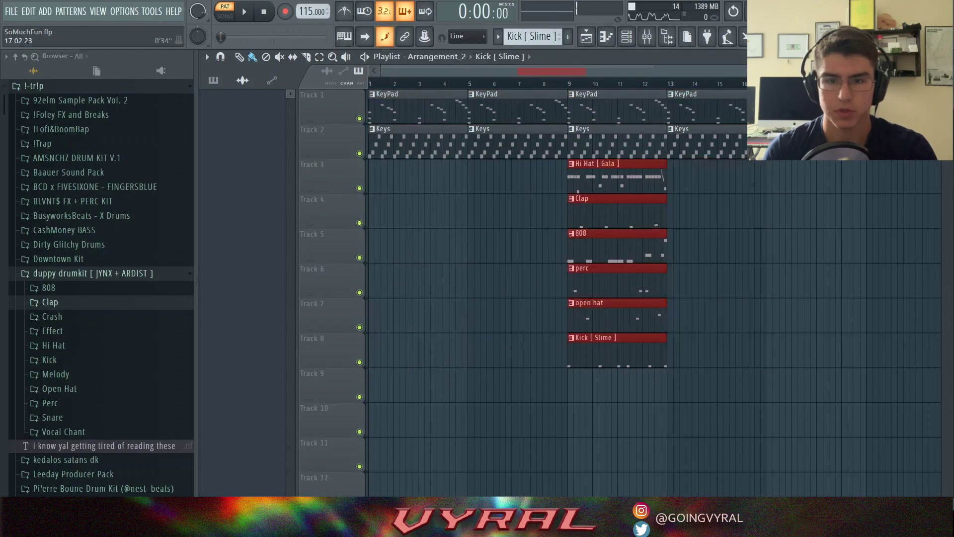
mouse_move(773, 71)
mouse_down()
mouse_move(816, 71)
mouse_move(790, 71)
mouse_up()
right_click(490, 139)
right_click(492, 108)
drag(830, 149, 574, 442)
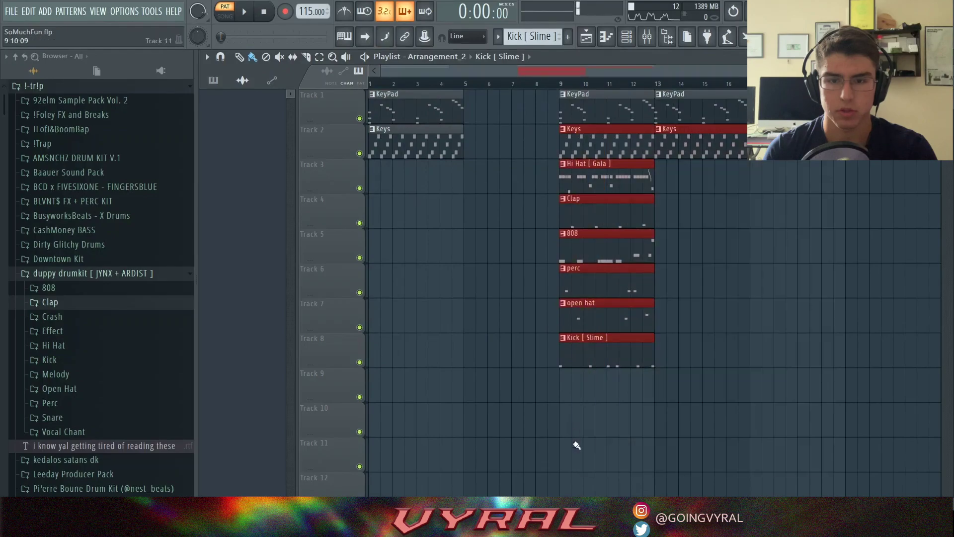
drag(812, 107, 476, 431)
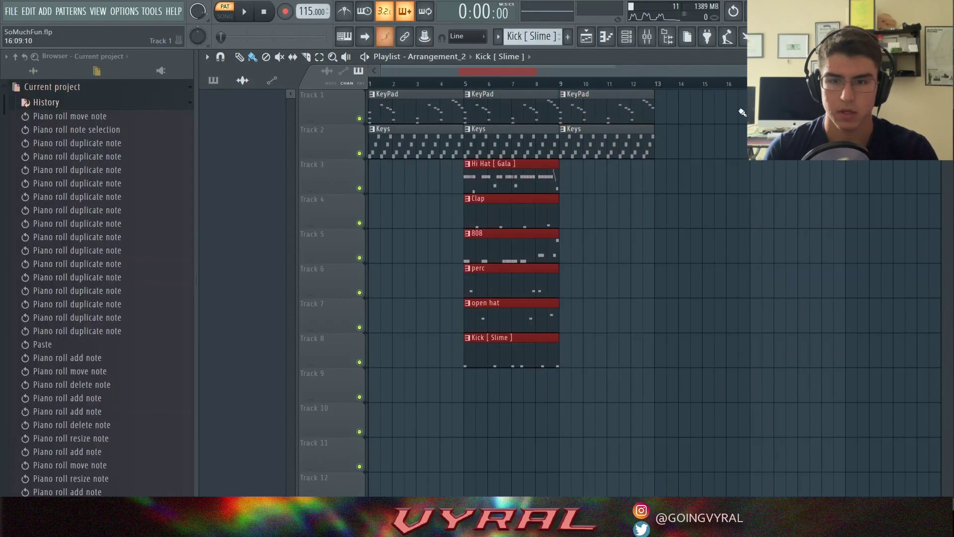
Duplicate the melody and drum clips of bars 5 to 12 to bar 13, and duplicate the bar 5 drum clips into bars 9 to 12
drag(695, 106, 492, 370)
key(ctrl+b)
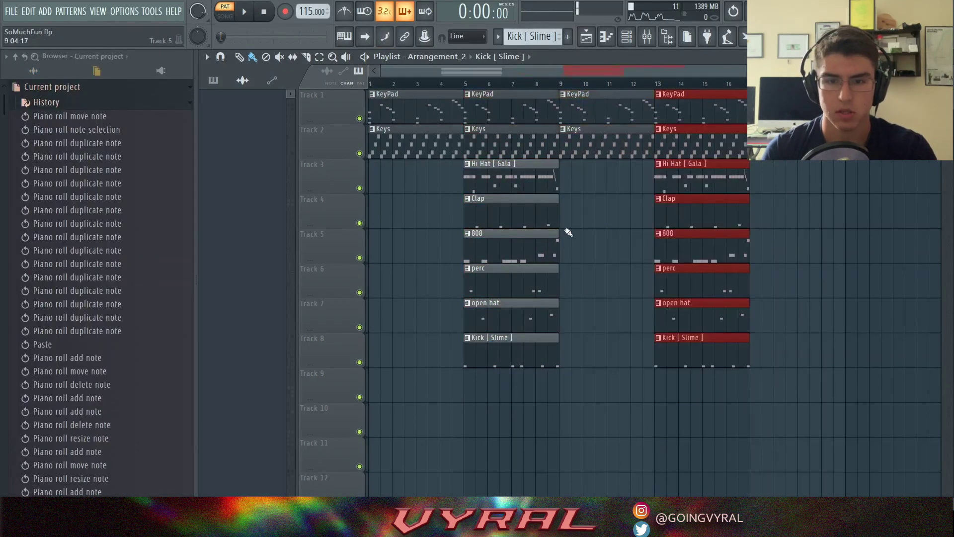
drag(573, 160, 495, 386)
key(ctrl+b)
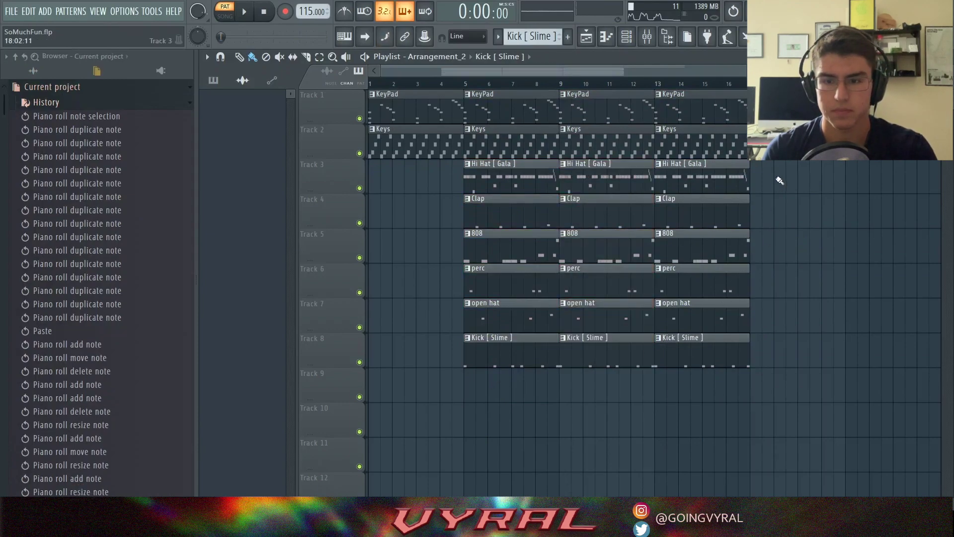
Duplicate the drum clips into bars 17 to 20 and delete the Kick [ Slime ] clips from bars 5 to 12
key(ctrl+b)
key(ctrl+b)
right_click(606, 352)
right_click(497, 351)
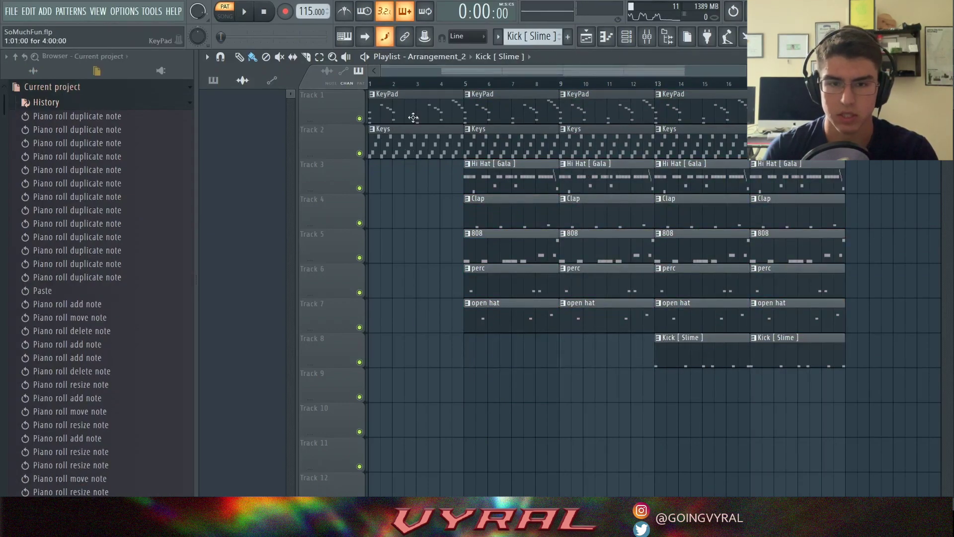
Play the full arrangement from the start with the HalfTime mix level automation
click(468, 84)
drag(746, 69, 821, 69)
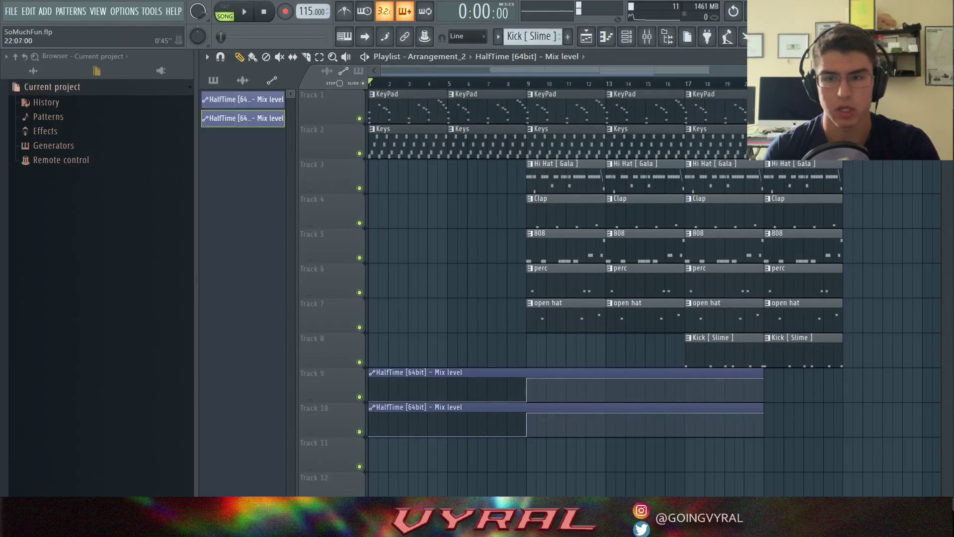
scroll(796, 124, down, 1)
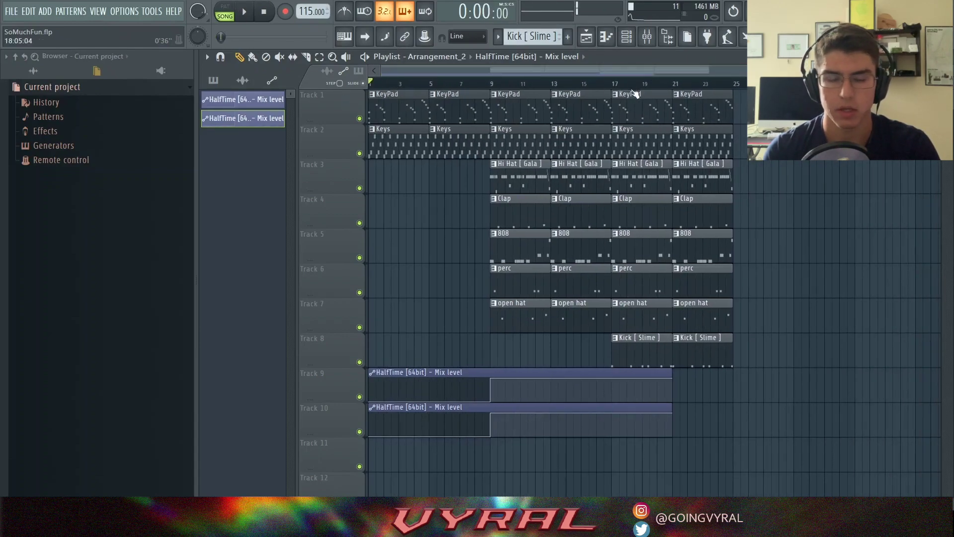
click(250, 12)
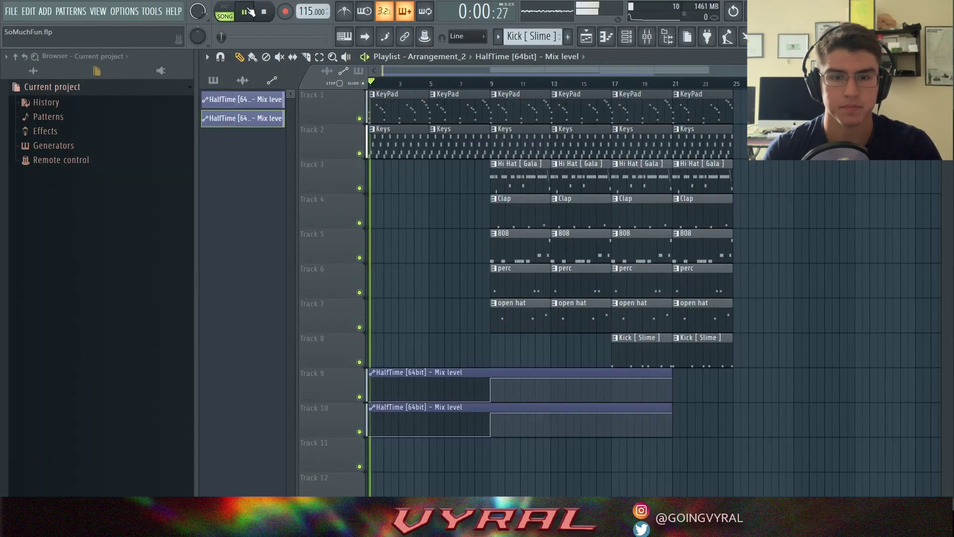